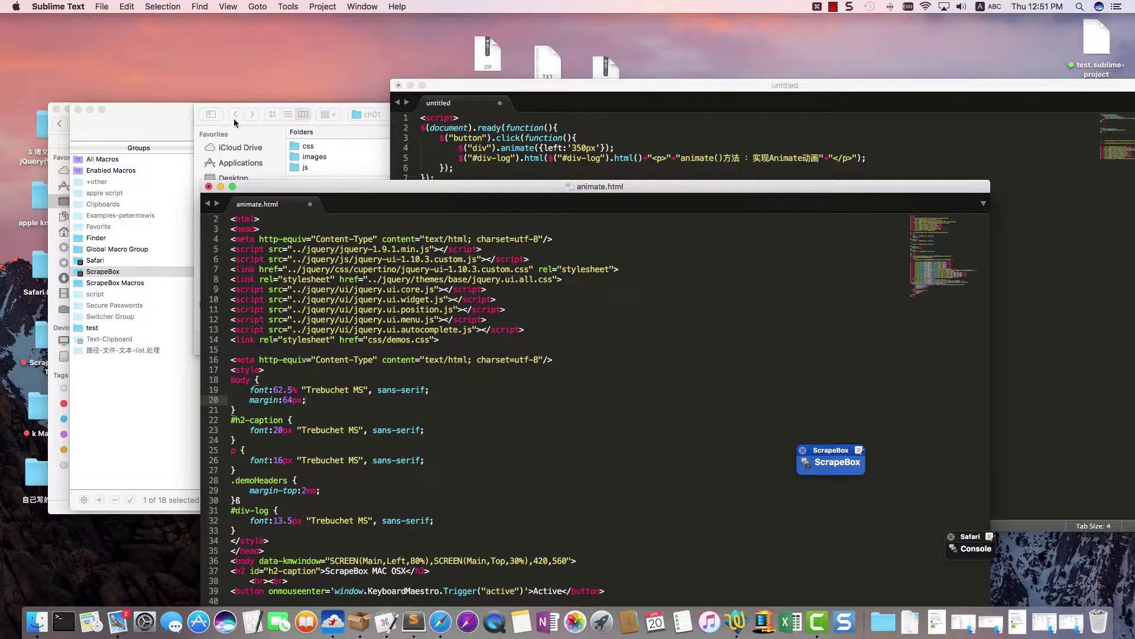
Minimize the animate.html editor and Finder windows, then select the jQuery Code desktop folder
click(90, 109)
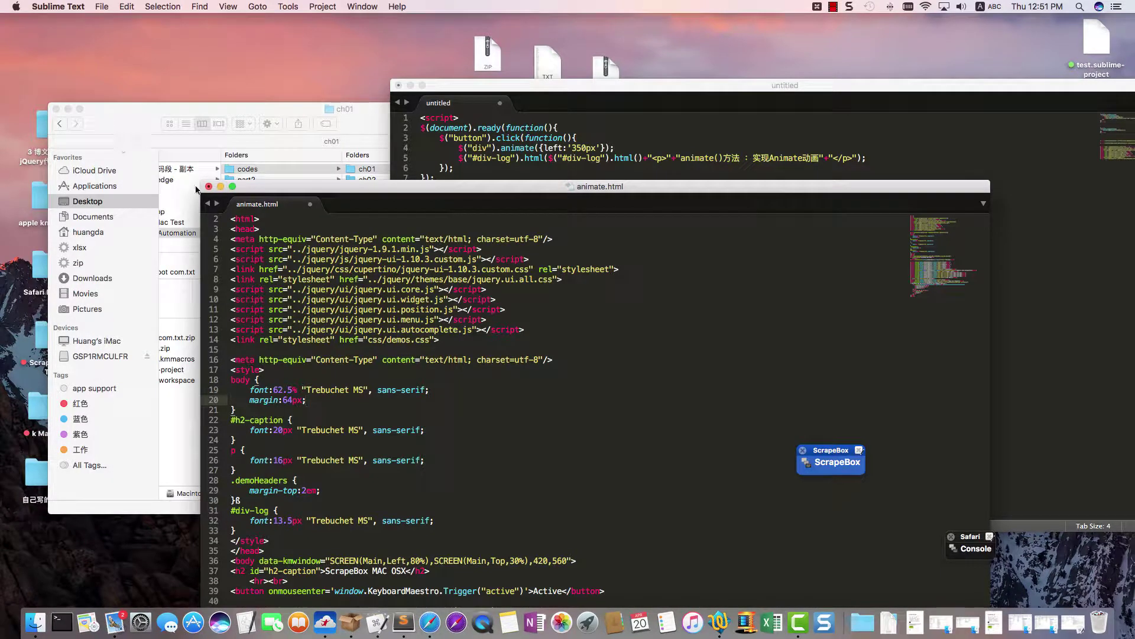
click(220, 187)
click(68, 108)
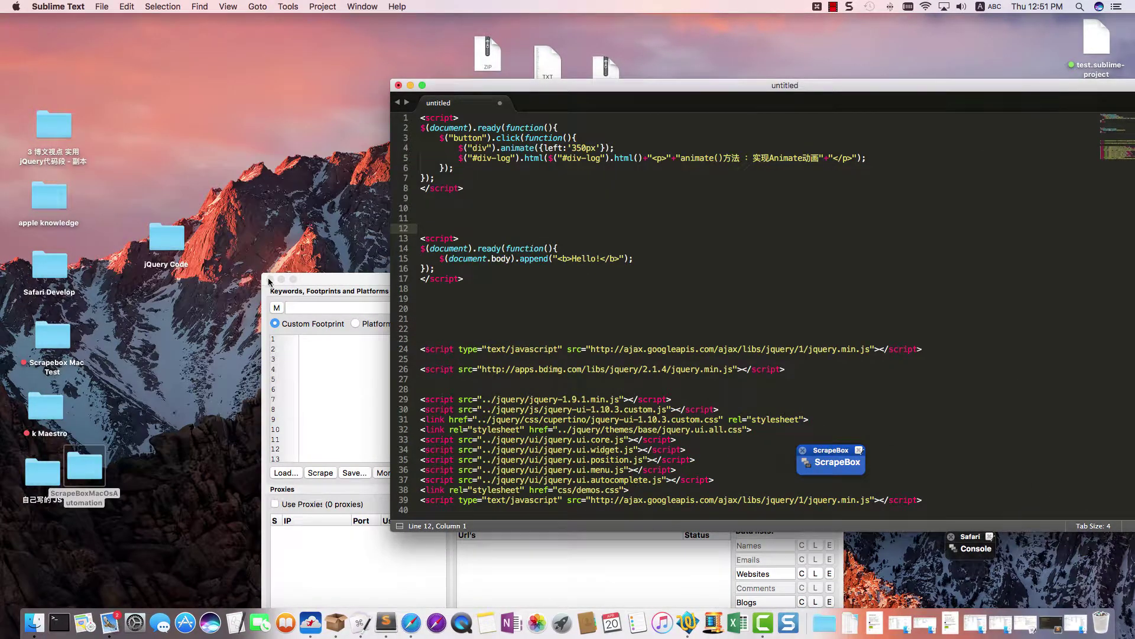
click(167, 241)
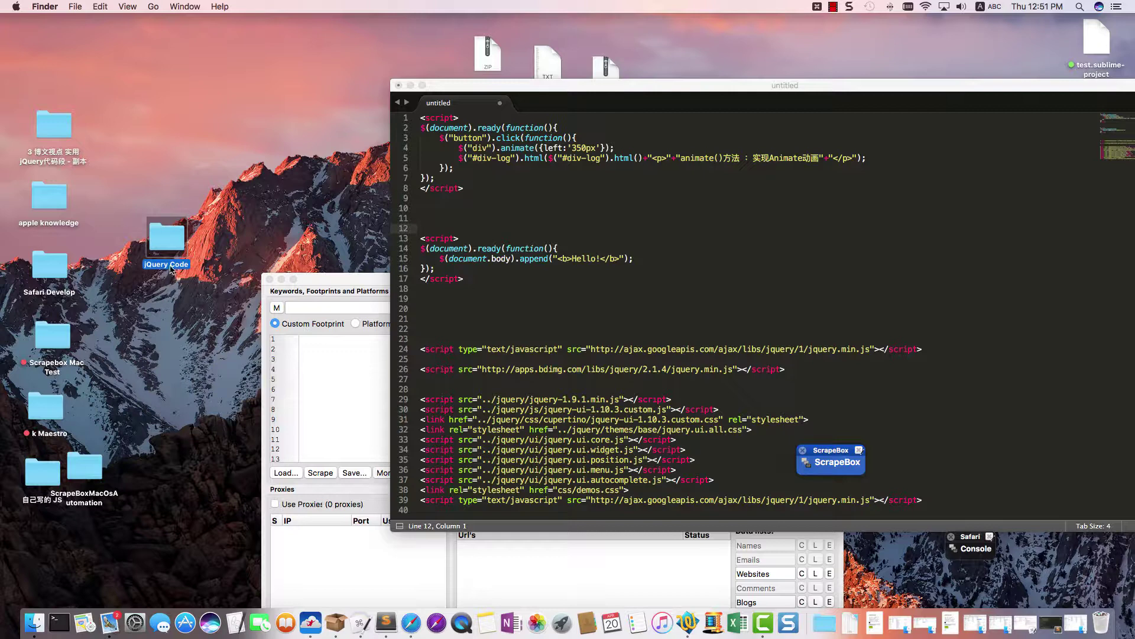
Browse jQuery Code > part1 > ch01 and open animate.html in Safari
double_click(168, 239)
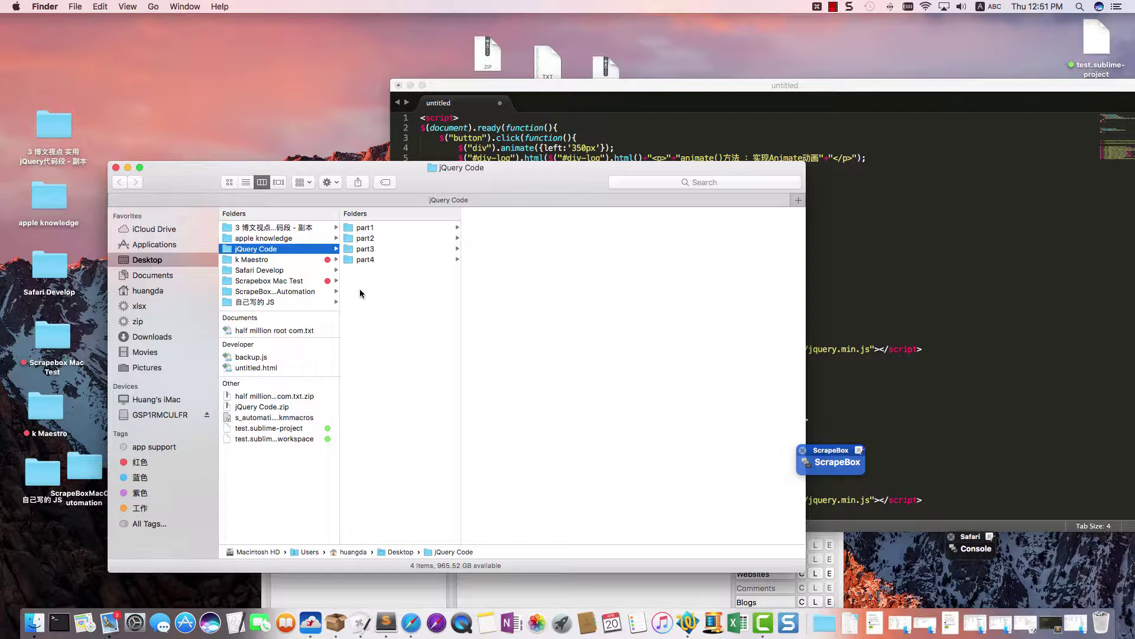
click(366, 229)
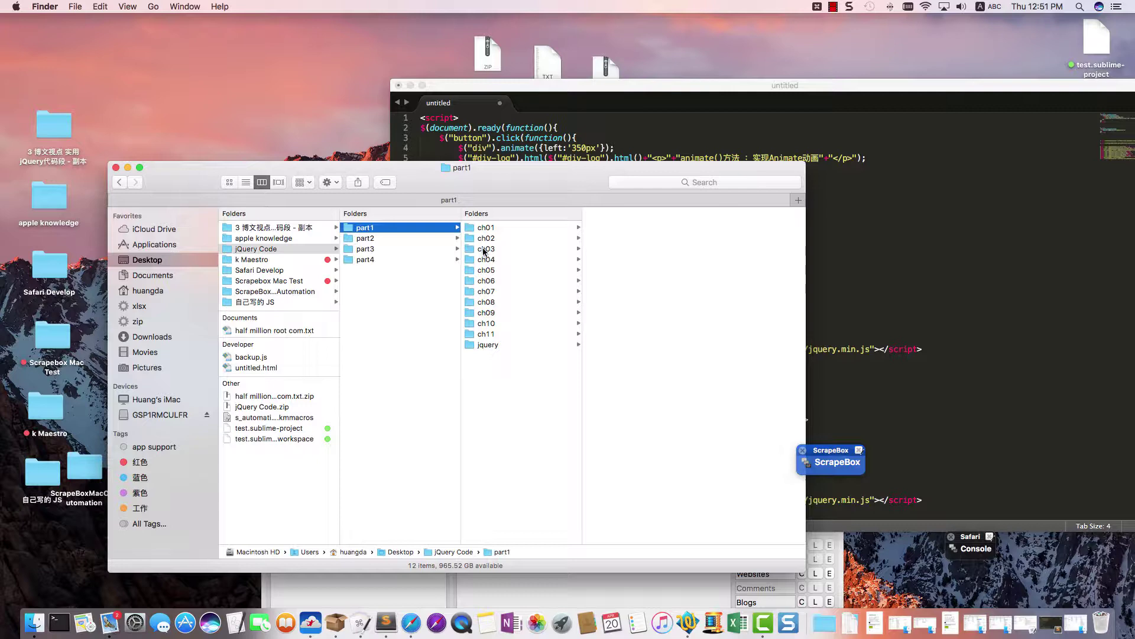
drag(498, 201, 481, 194)
click(479, 220)
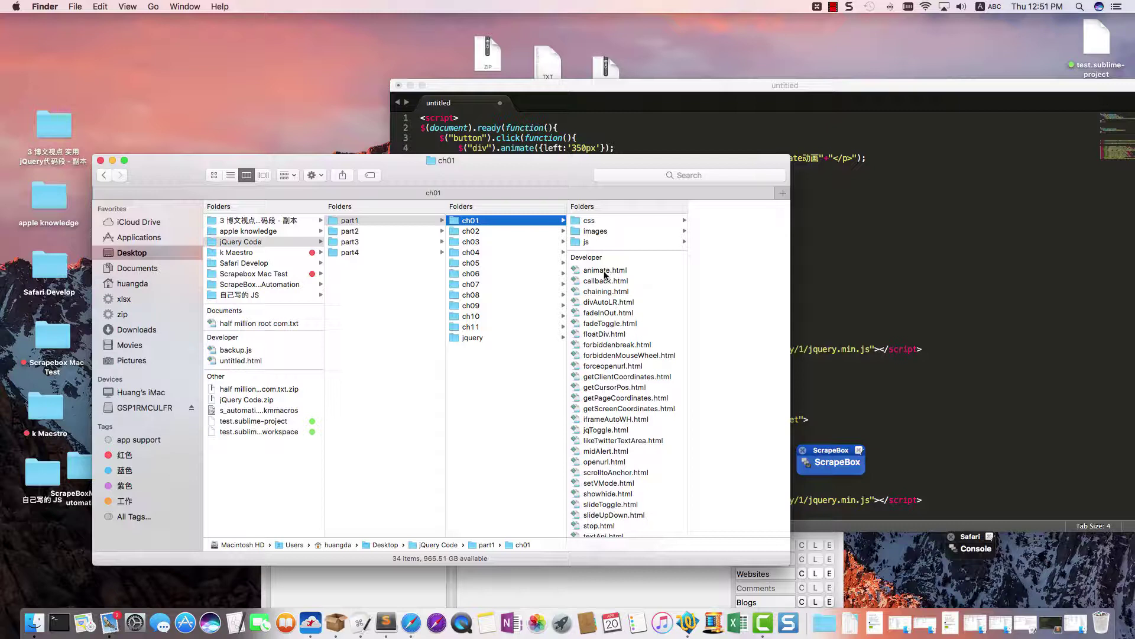
click(604, 277)
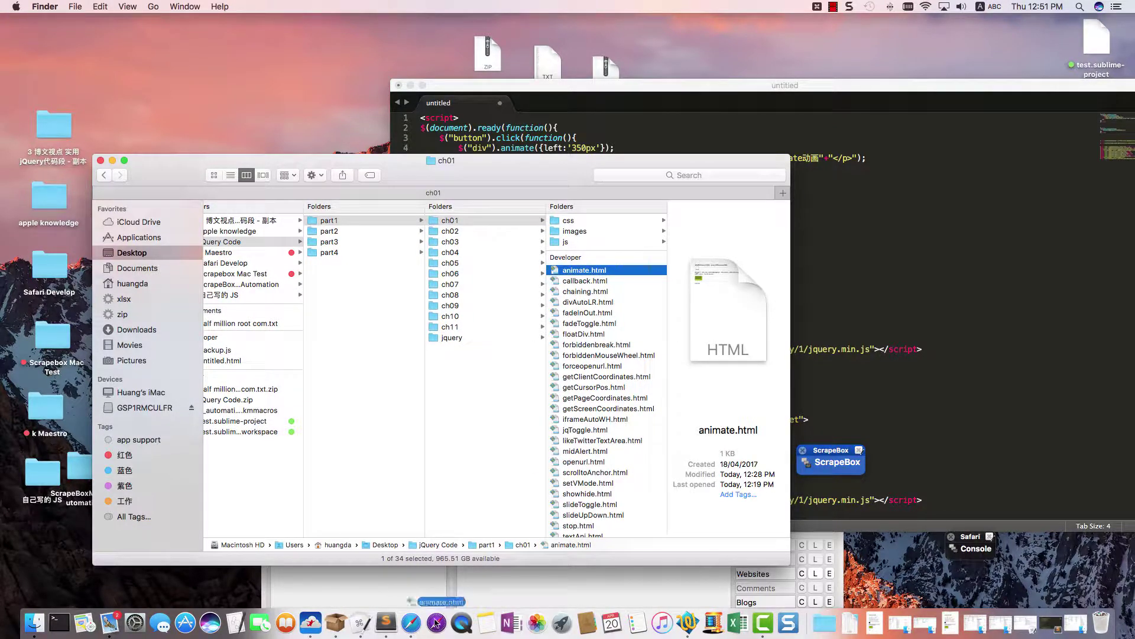
drag(483, 614, 411, 623)
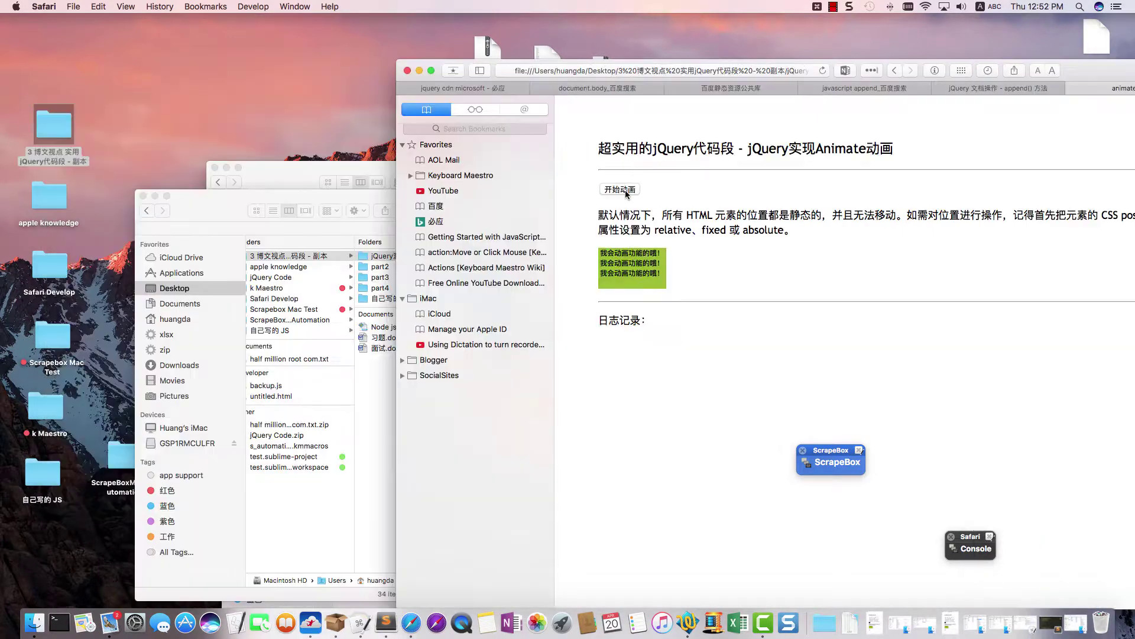
Run the 开始动画 animation, then the fadeInOut page's fade-out and fade-in effects
click(625, 190)
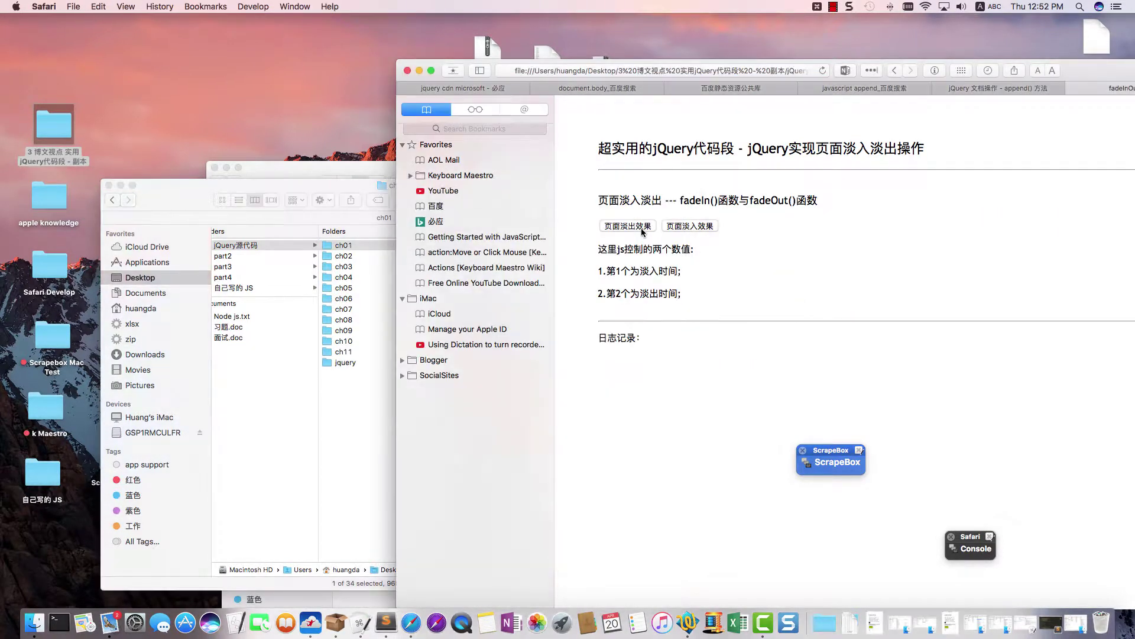
click(637, 227)
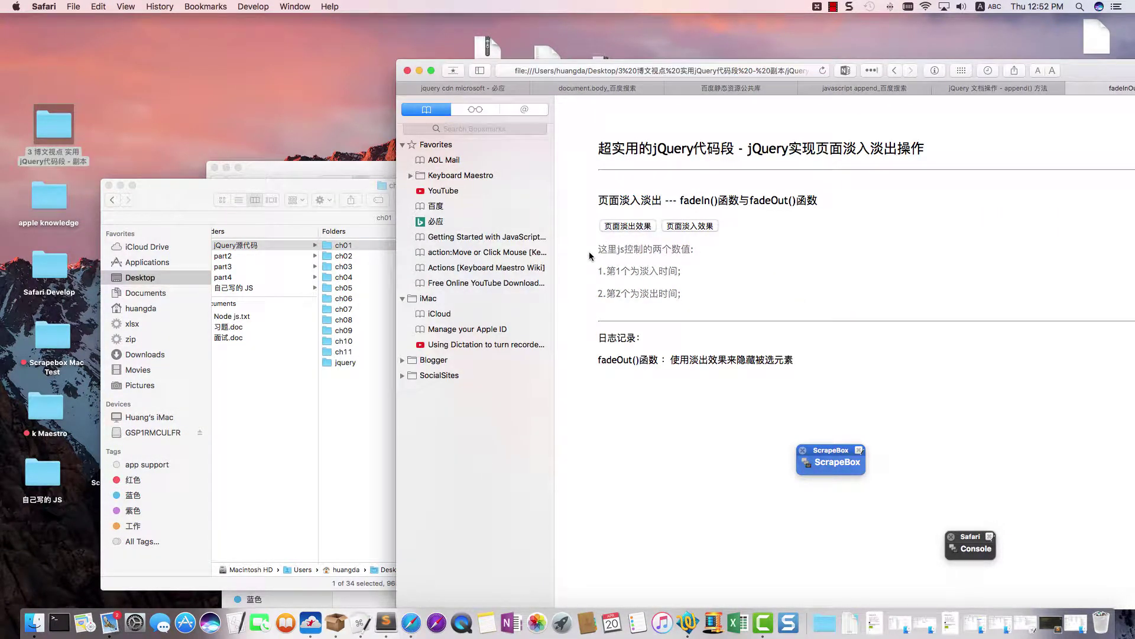
click(692, 226)
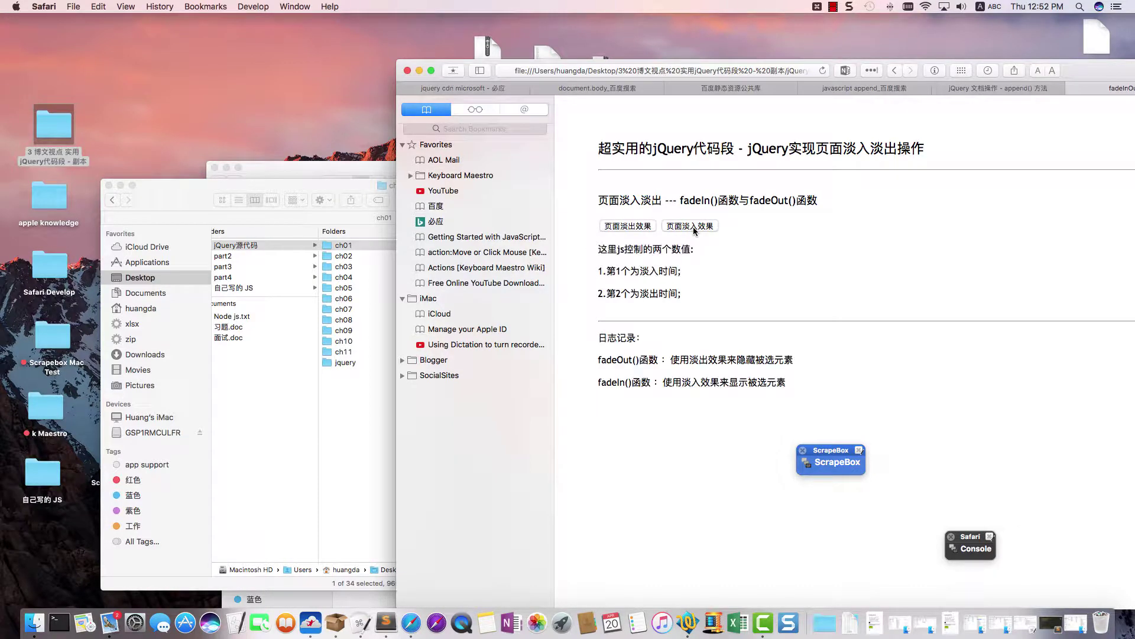
key(super+Tab)
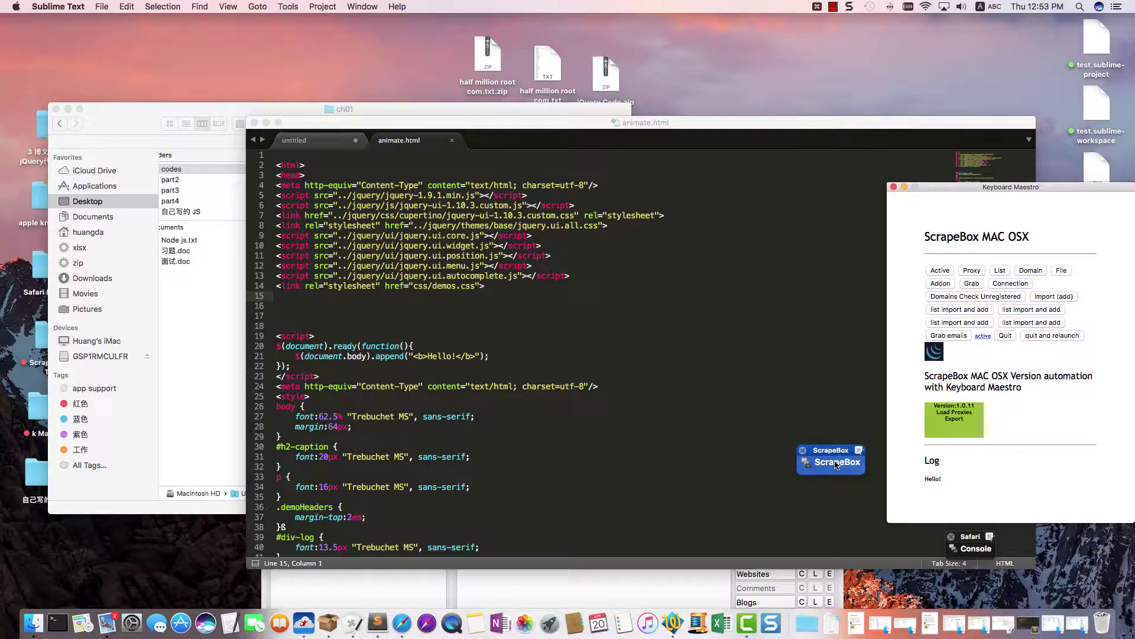
scroll(519, 484, down, 1)
scroll(519, 483, down, 5)
scroll(524, 475, down, 1)
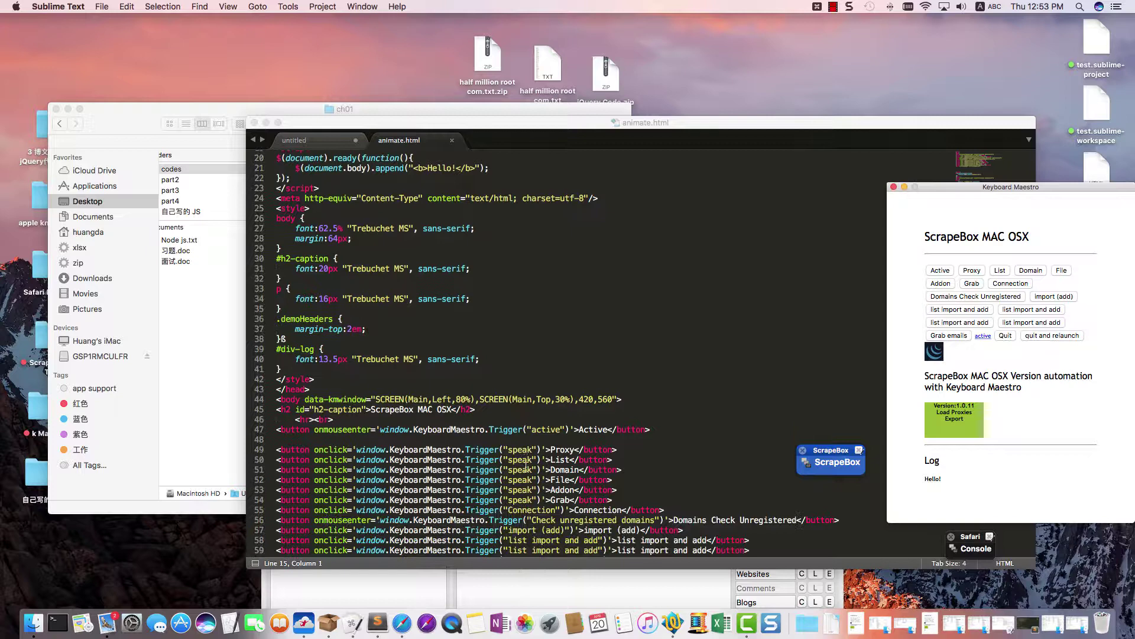
scroll(526, 468, down, 5)
scroll(527, 467, down, 1)
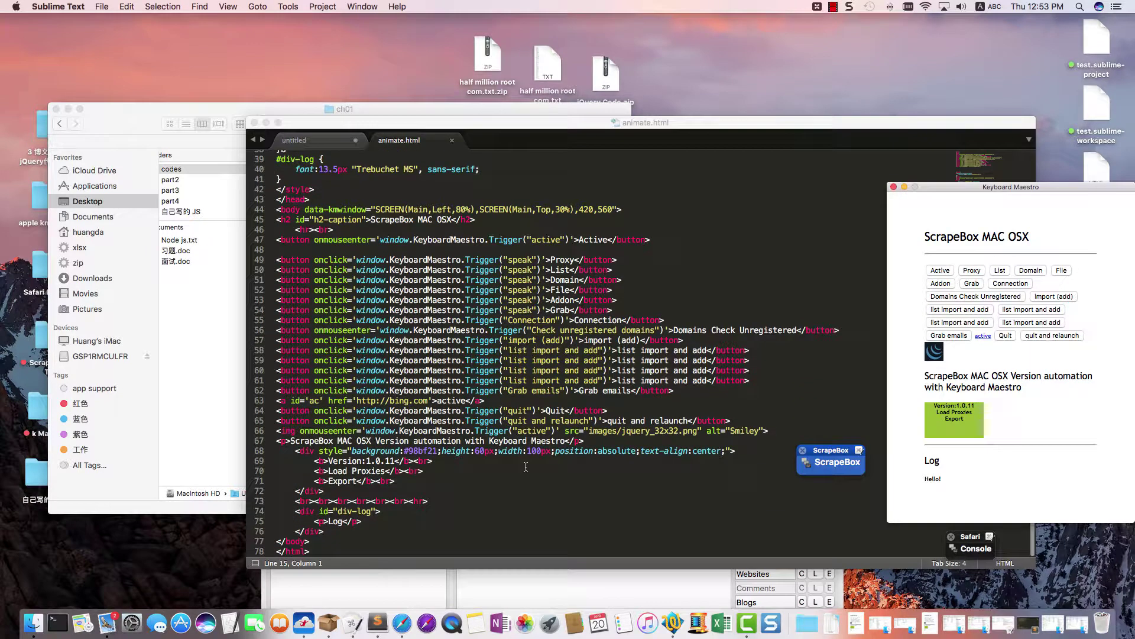
click(300, 433)
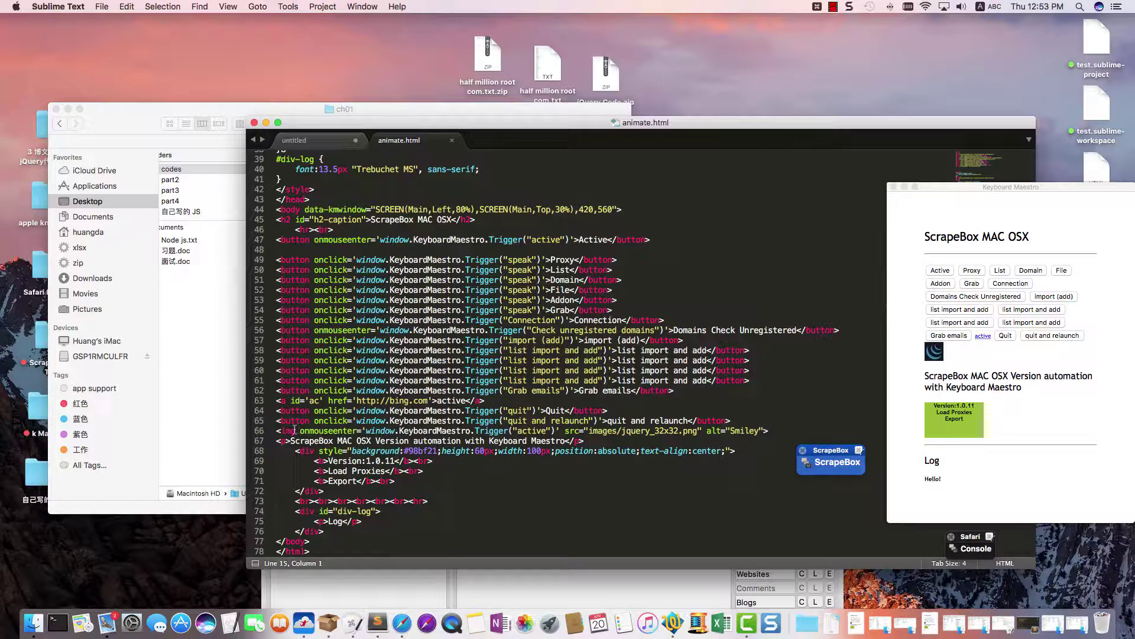
double_click(285, 401)
Relaunch the Keyboard Maestro palette and use its Grab button to open ScrapeBox's Grab comments window
click(894, 416)
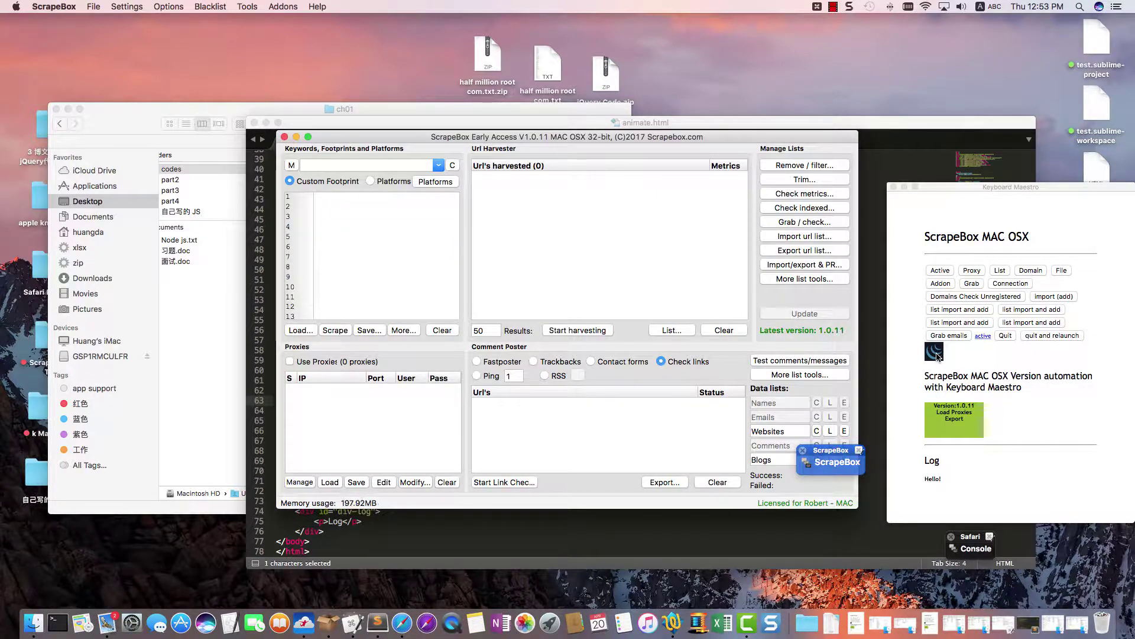
click(894, 187)
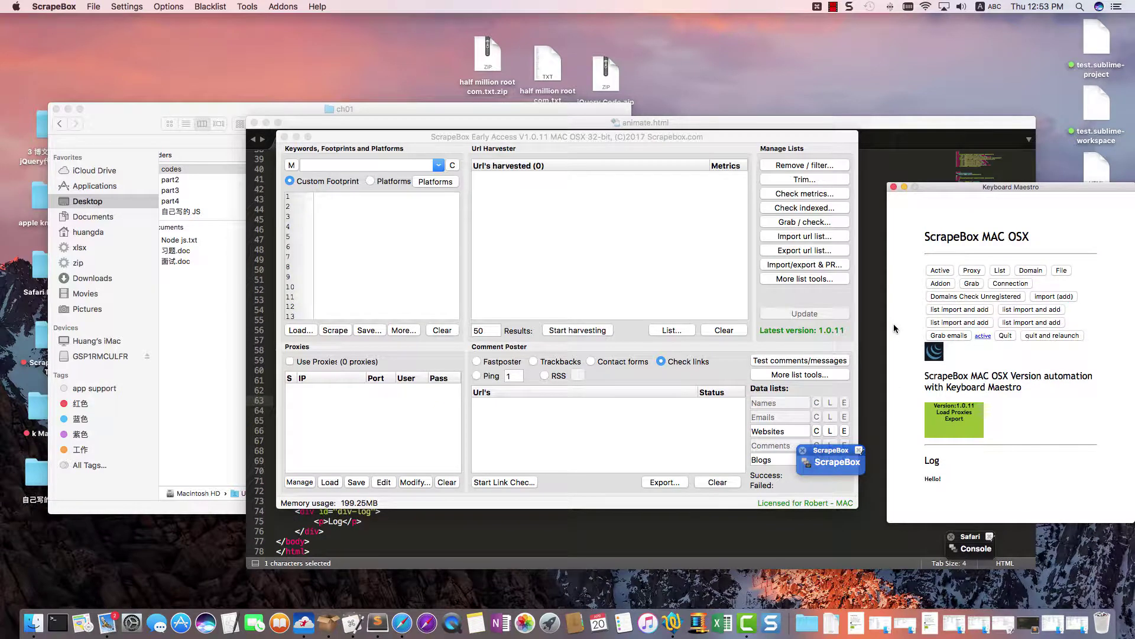
click(933, 301)
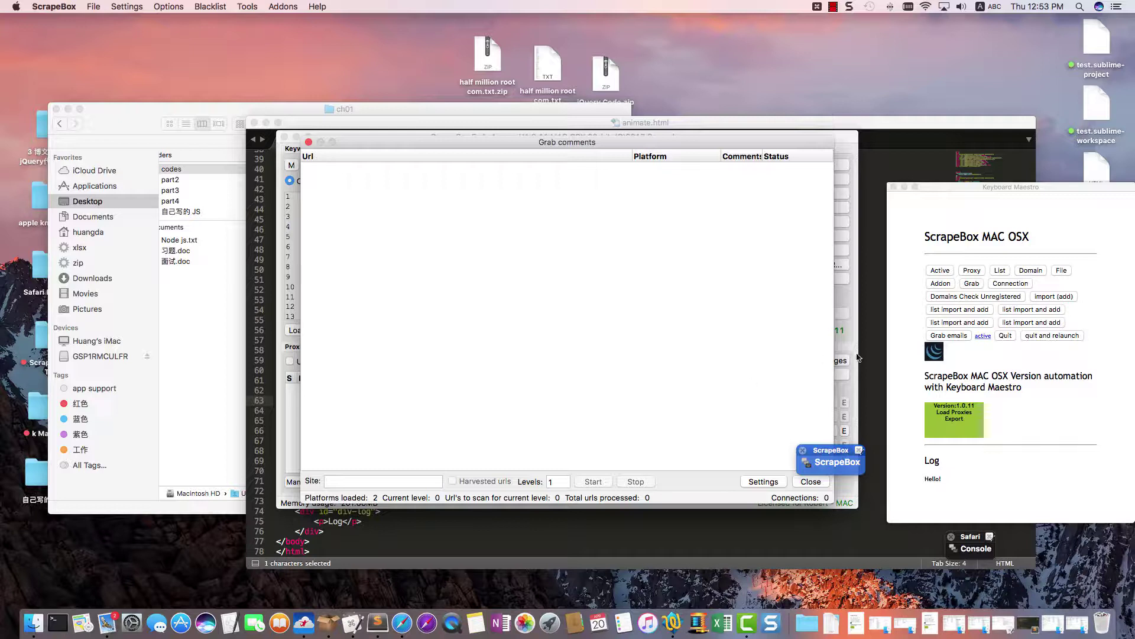
click(900, 380)
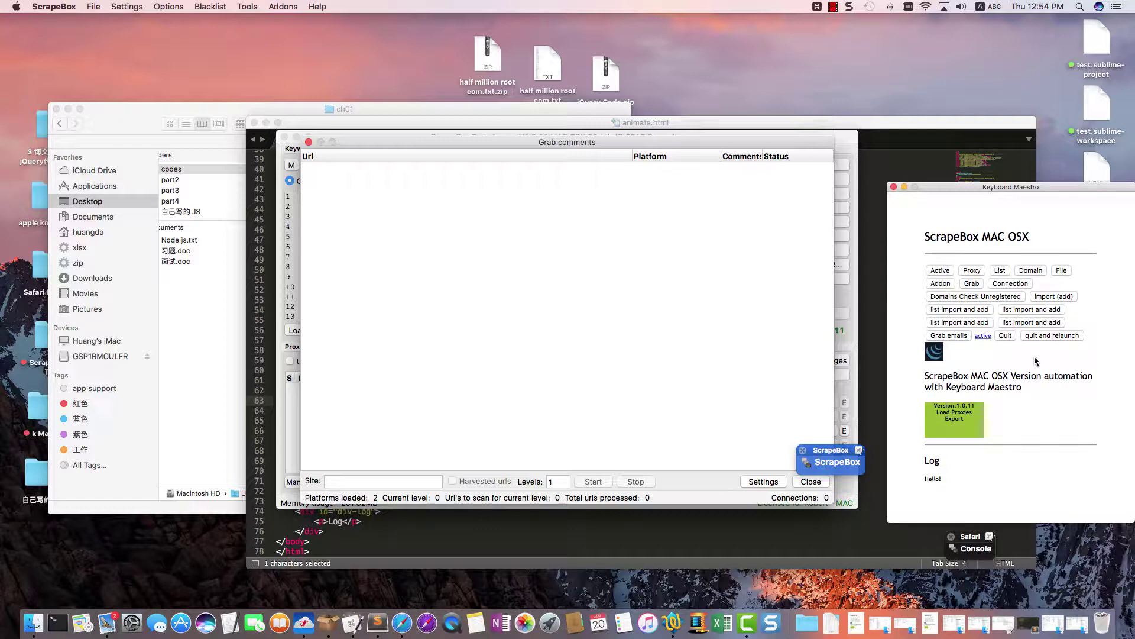
Dismiss the Grab comments and Grab emails windows with Esc, then close the palette
key(Escape)
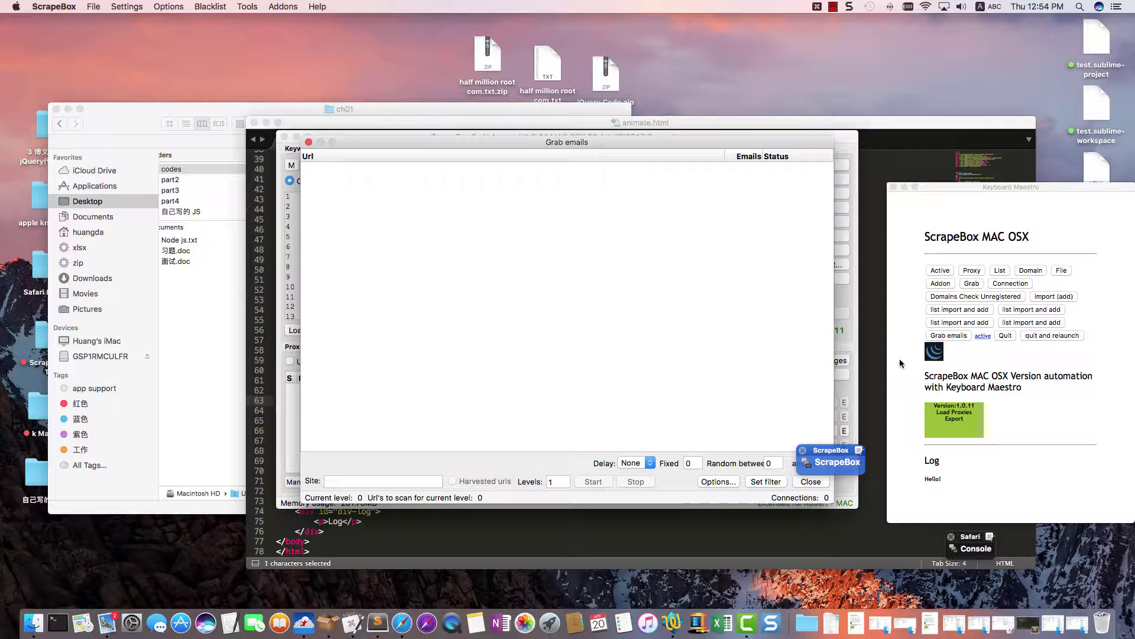
key(Escape)
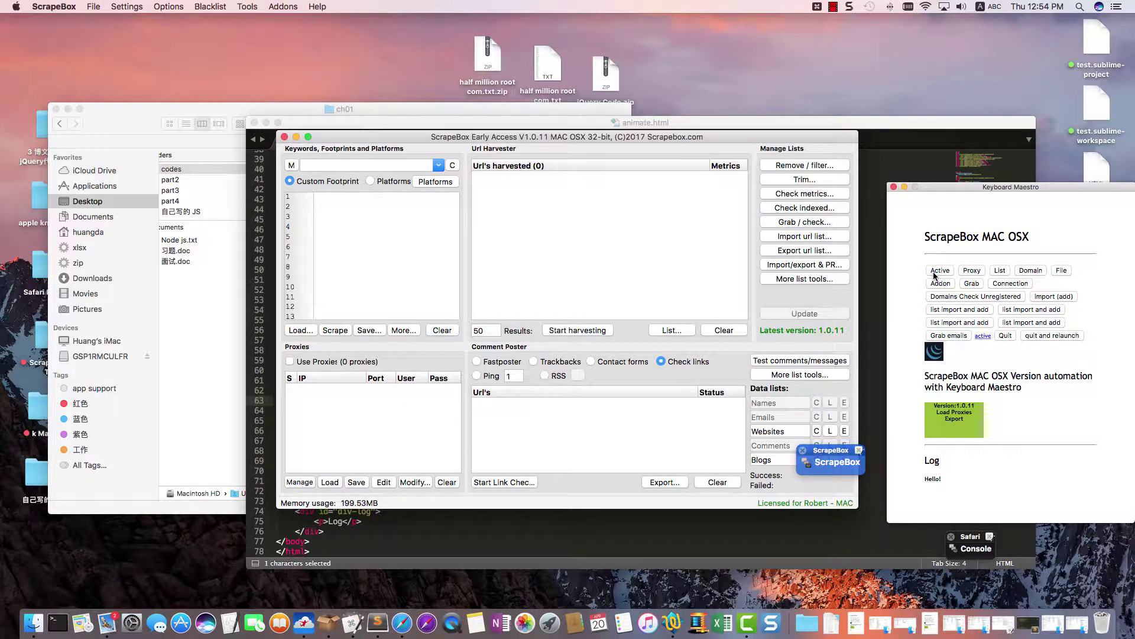
click(895, 188)
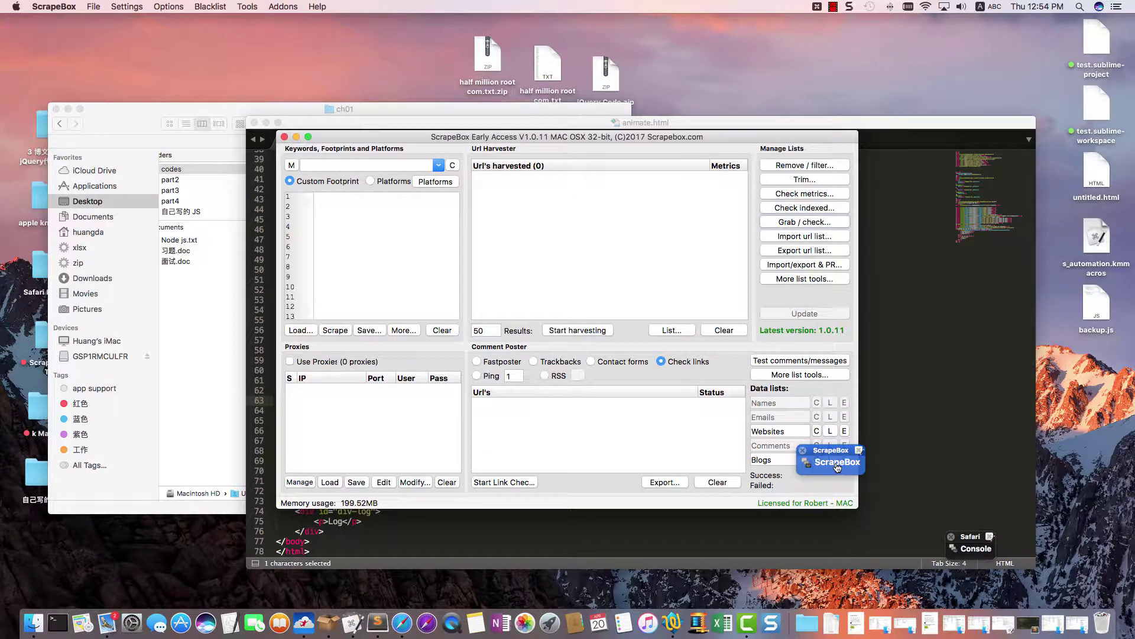
Reopen the ScrapeBox palette, then in Finder inspect animate.html and jquery-1.9.1.min.js
click(837, 465)
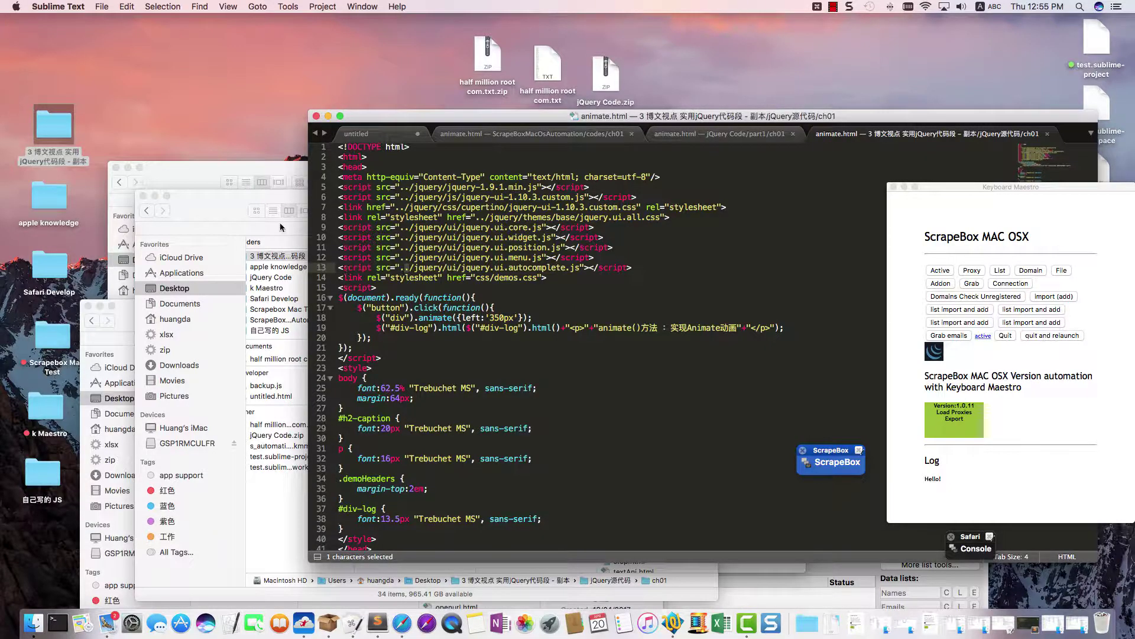
click(259, 207)
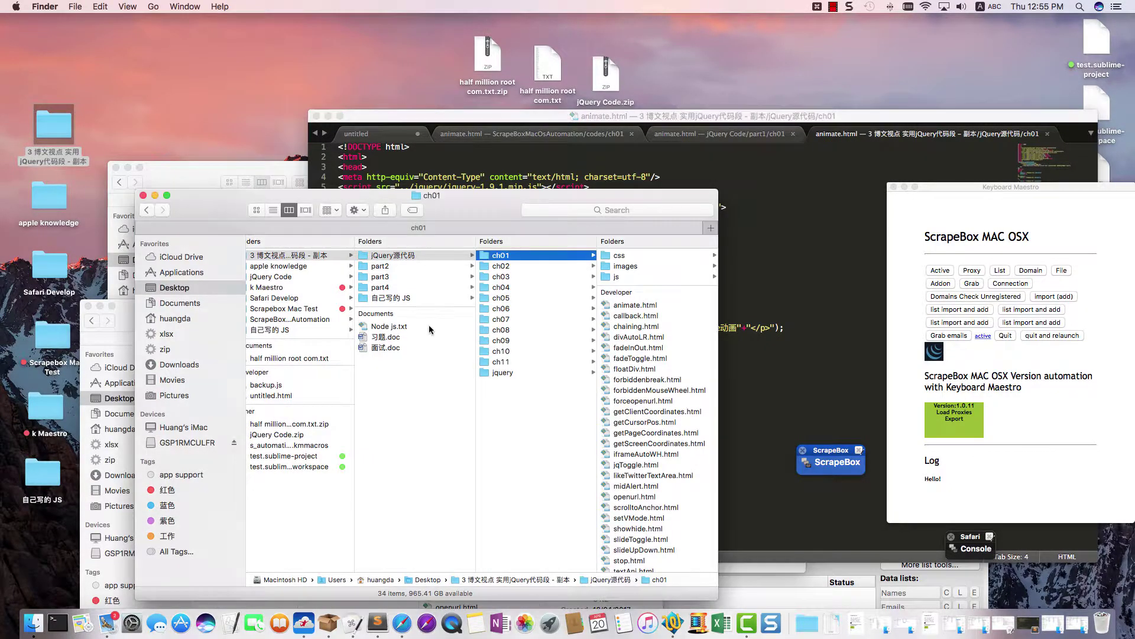
click(628, 306)
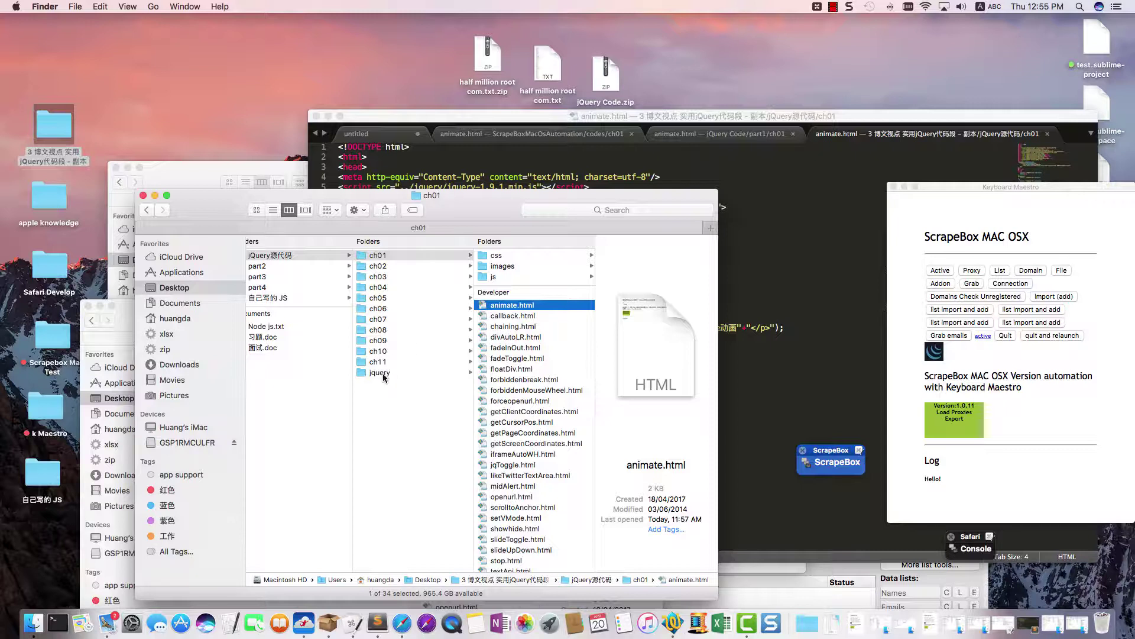
scroll(383, 374, left, 1)
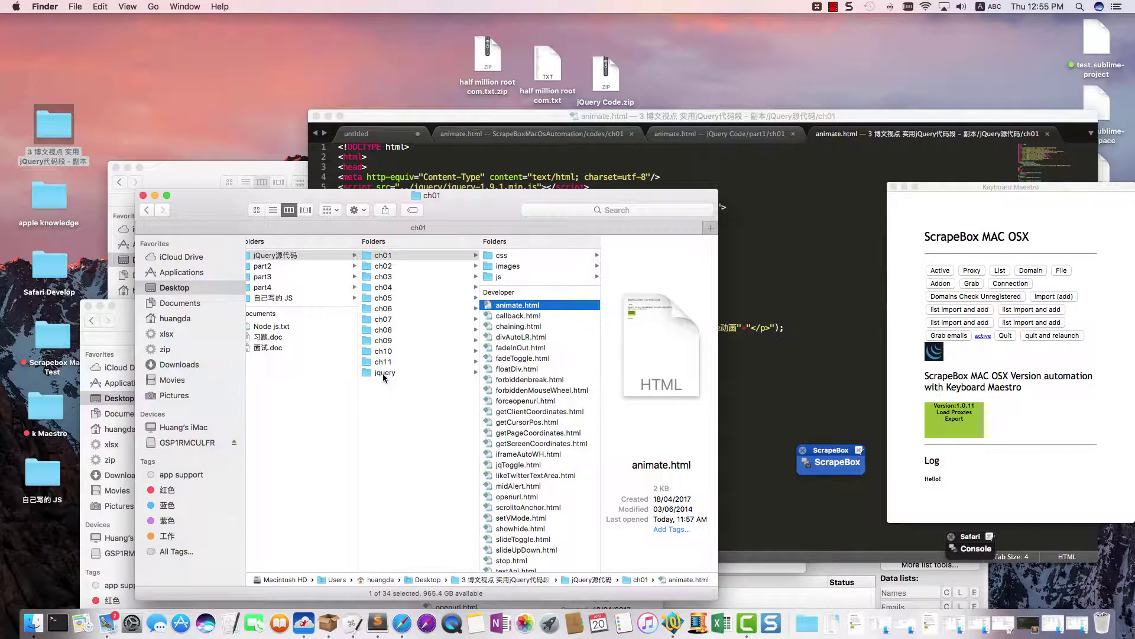
click(382, 374)
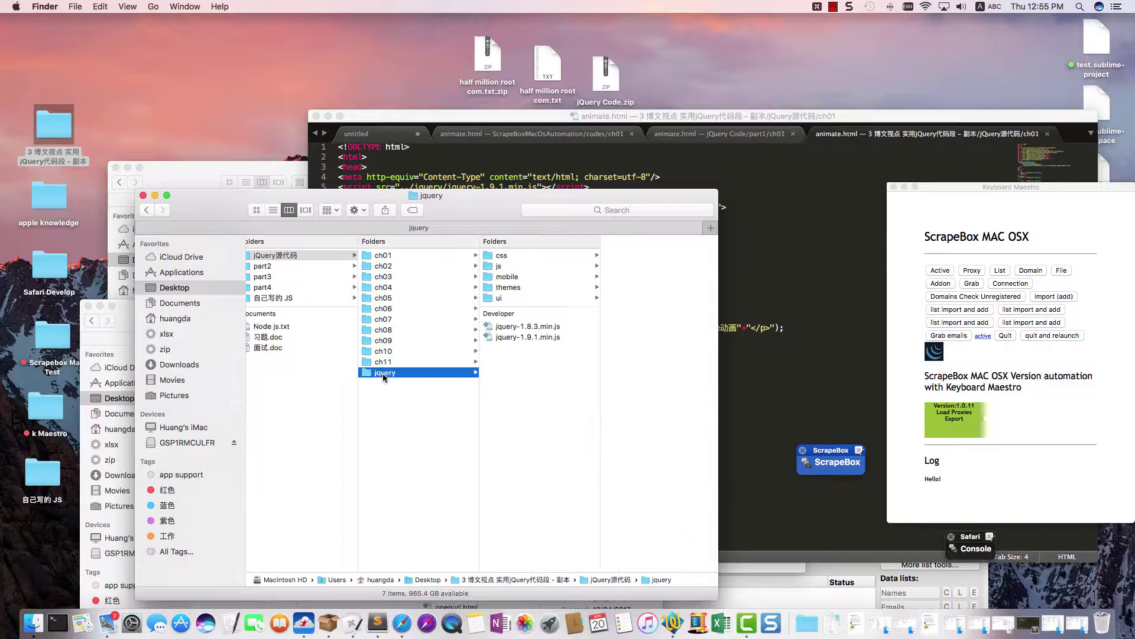
mouse_move(490, 212)
mouse_down()
mouse_move(481, 248)
mouse_move(490, 221)
mouse_up()
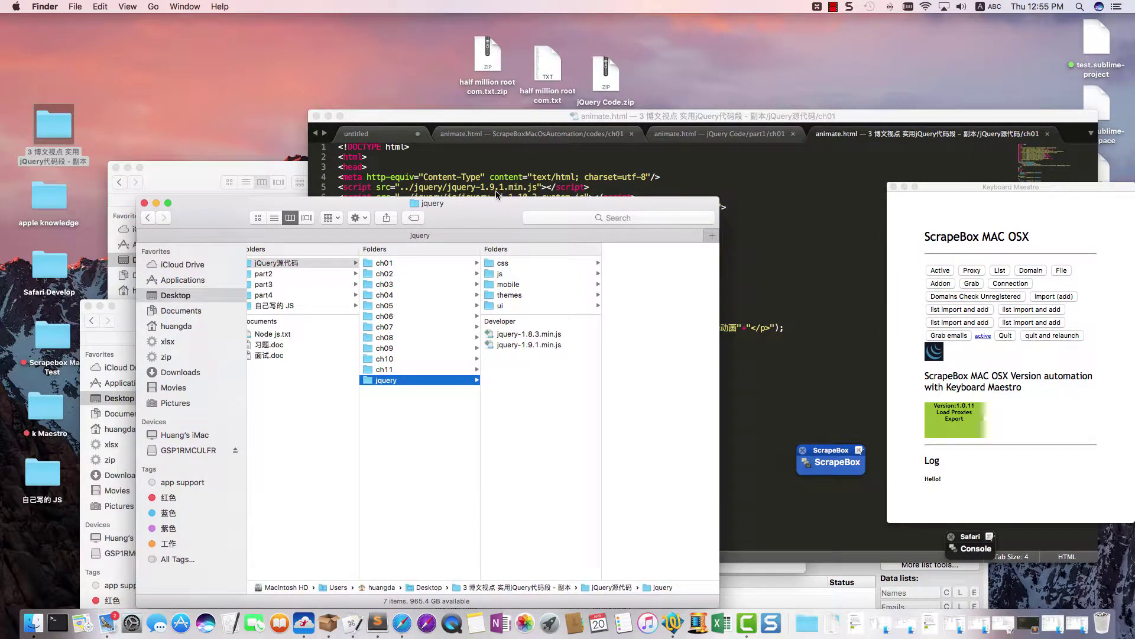
click(516, 344)
drag(488, 220, 494, 252)
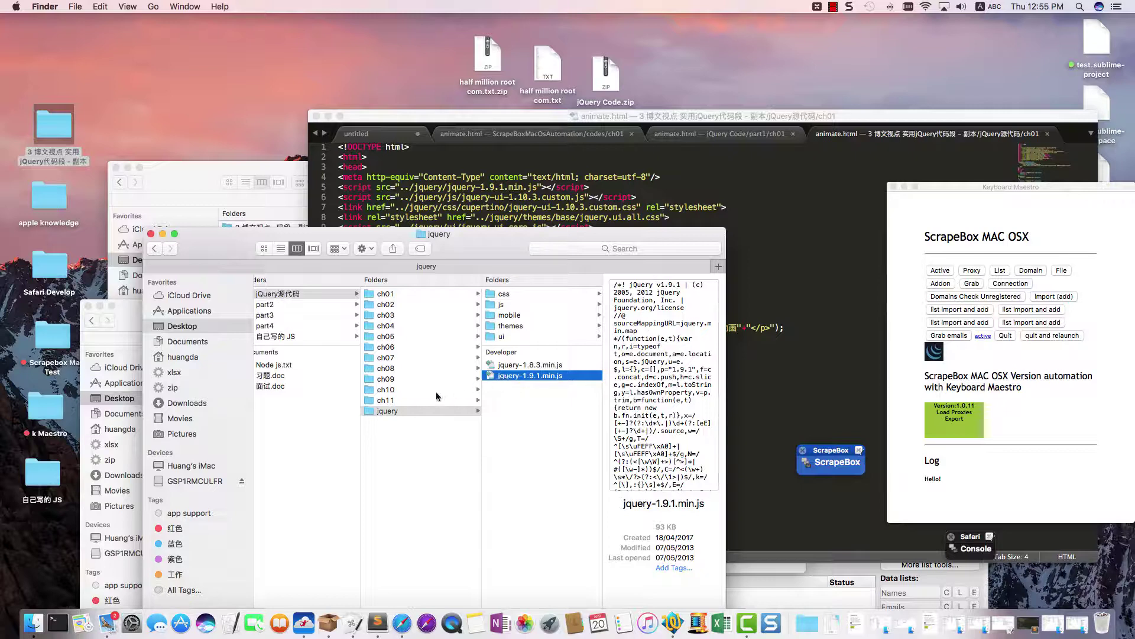
click(401, 410)
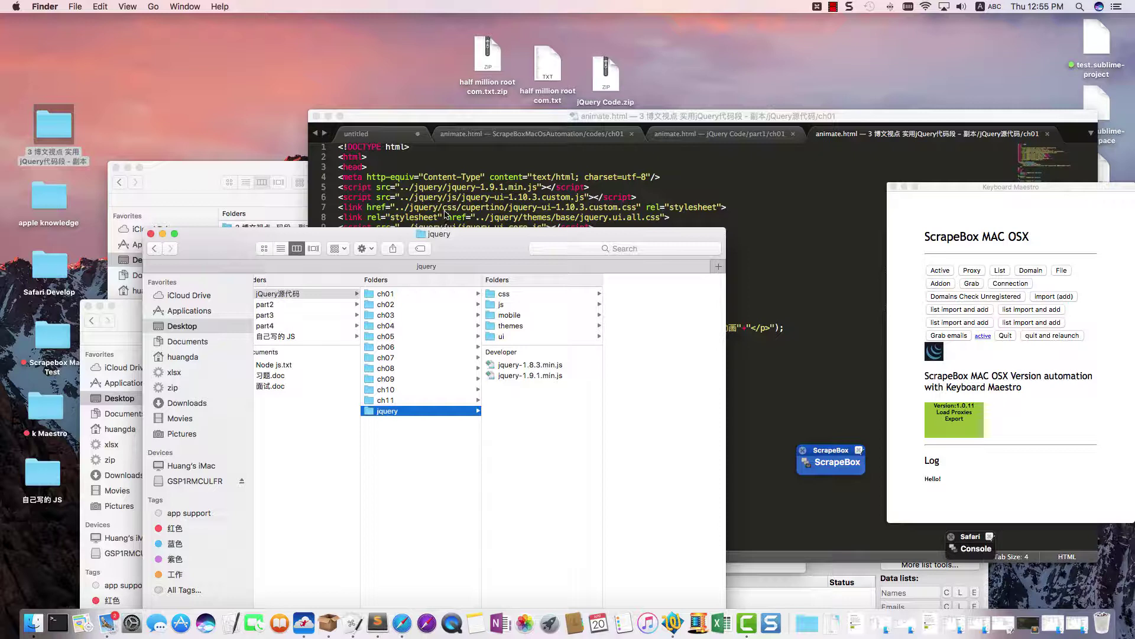
Open jquery/css/cupertino and widen the Finder window to show its theme files
click(504, 294)
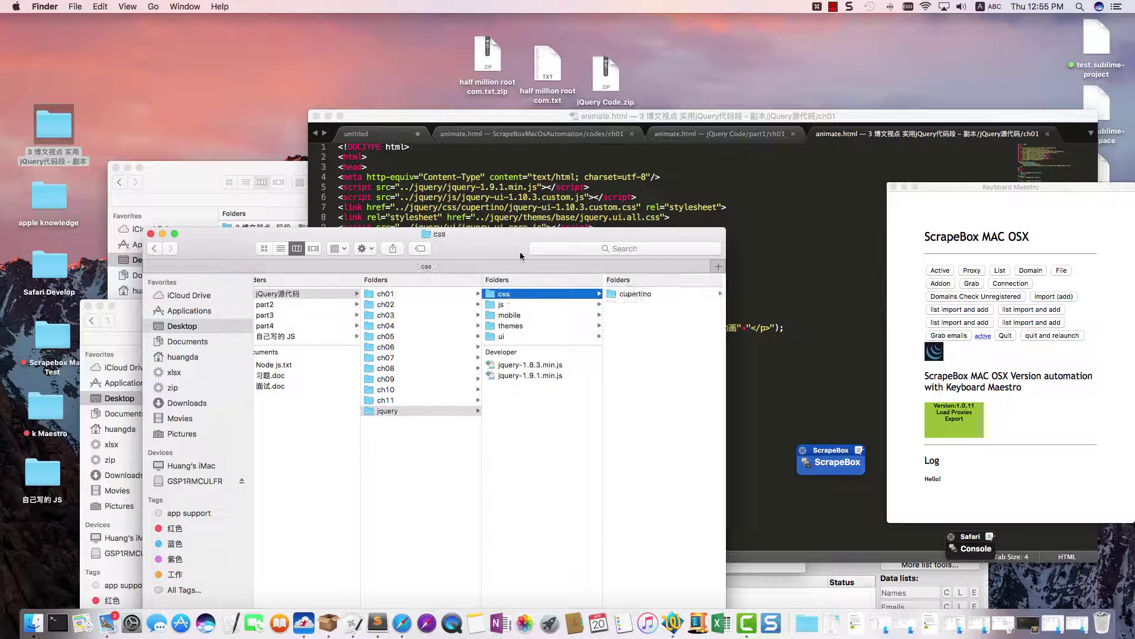
drag(554, 234, 489, 234)
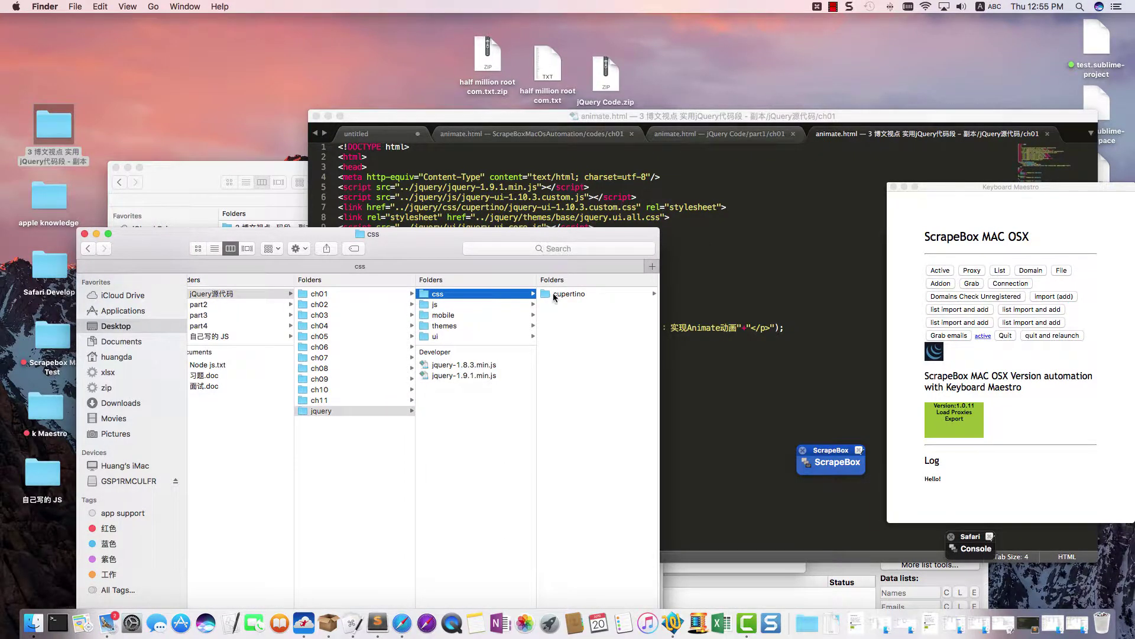
click(555, 296)
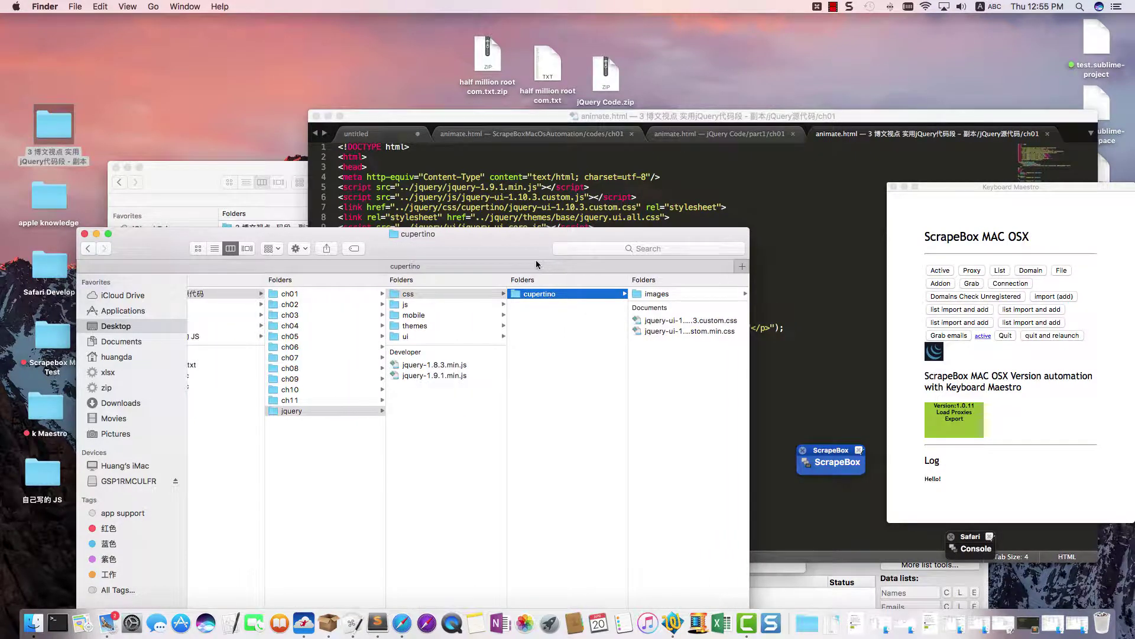
drag(661, 302, 749, 303)
drag(536, 249, 560, 249)
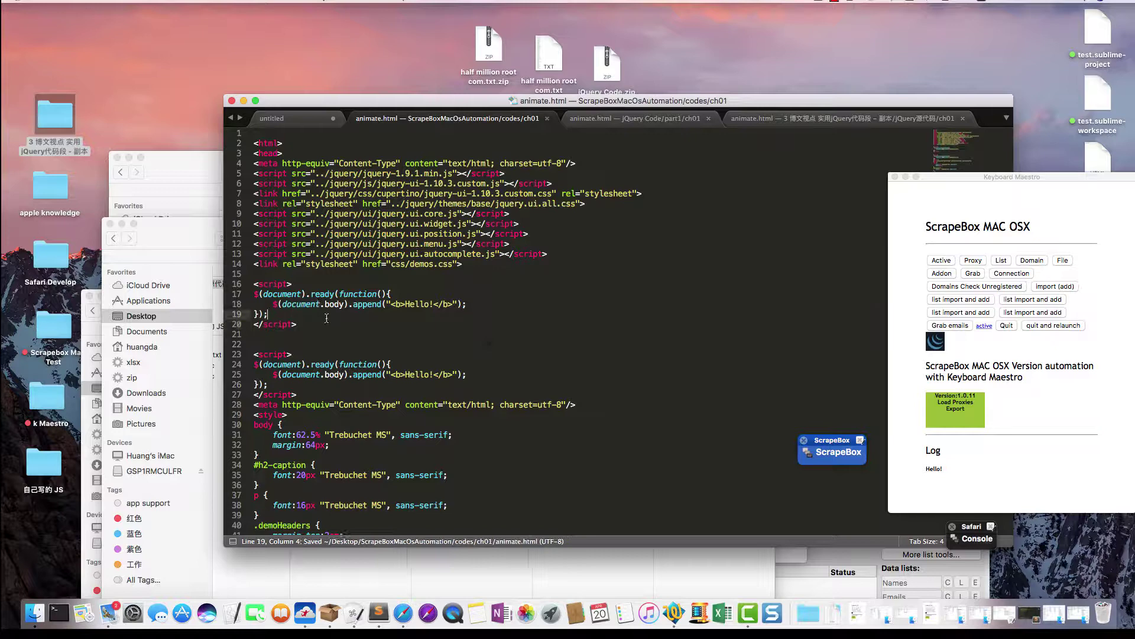
Confirm the doubled Hello!Hello! log, then delete the duplicate script on lines 23–27 and save
click(848, 442)
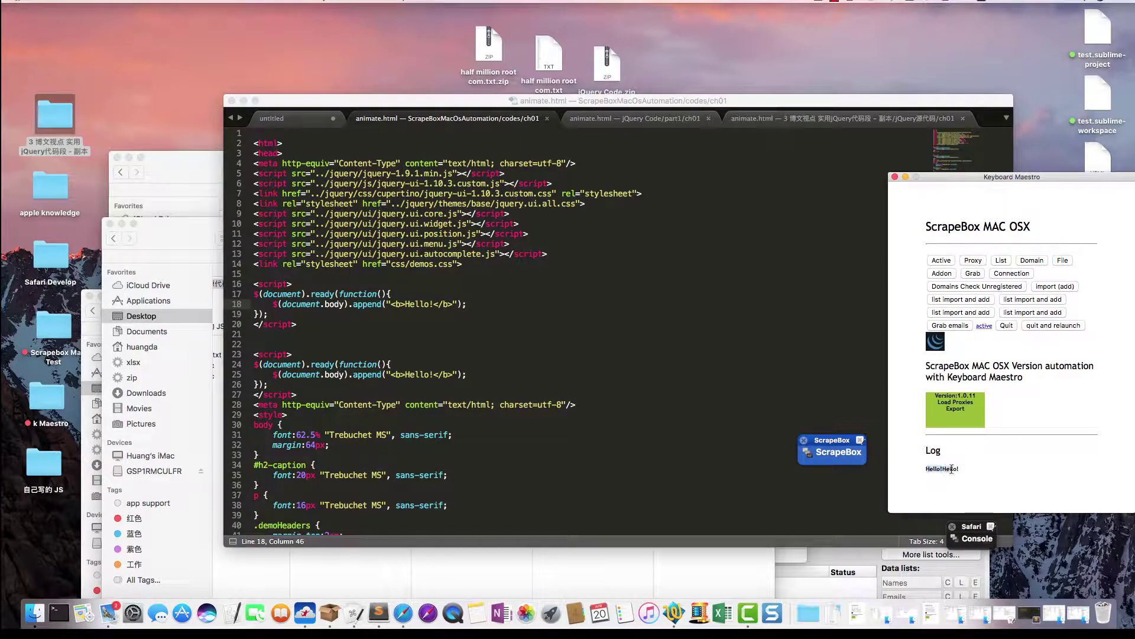
drag(924, 469, 962, 469)
click(426, 322)
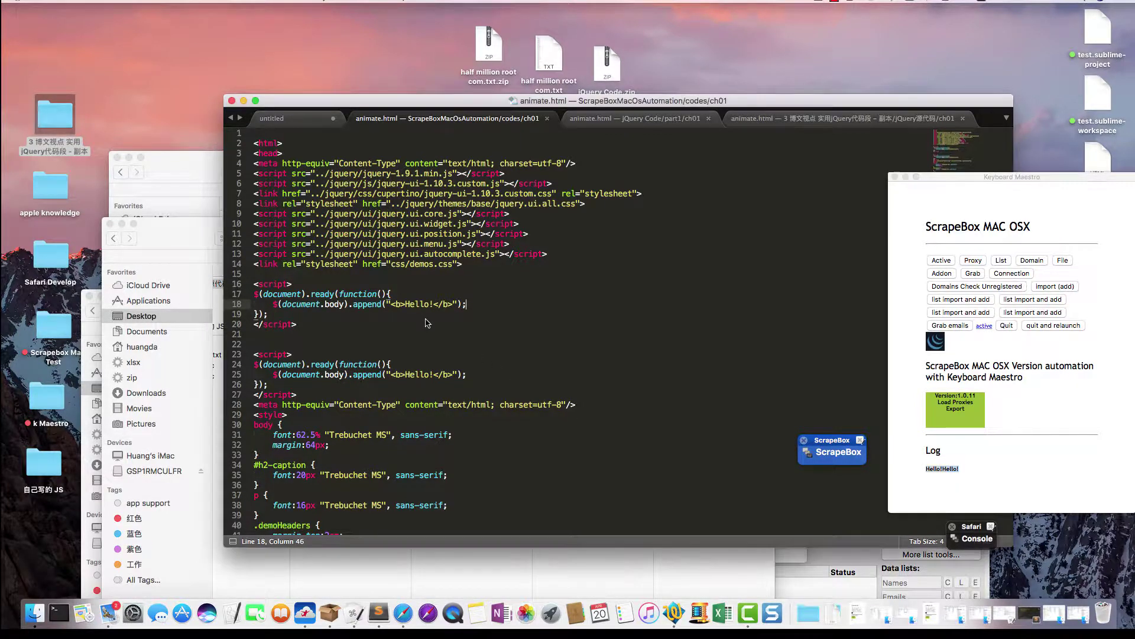
drag(300, 393, 251, 353)
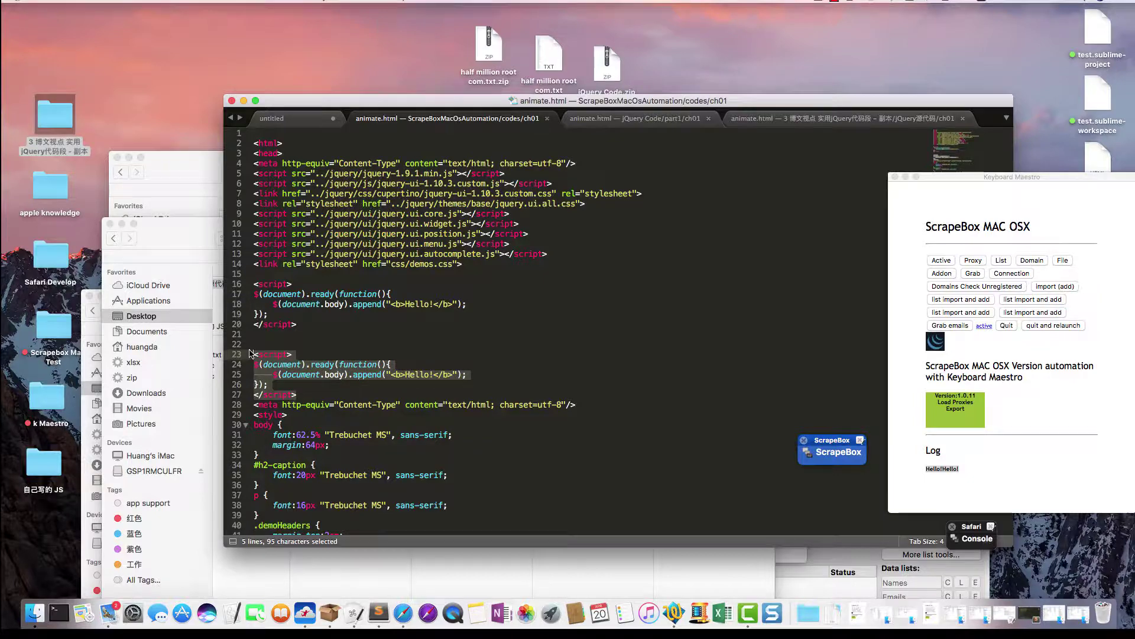
key(BackSpace)
key(cmd+s)
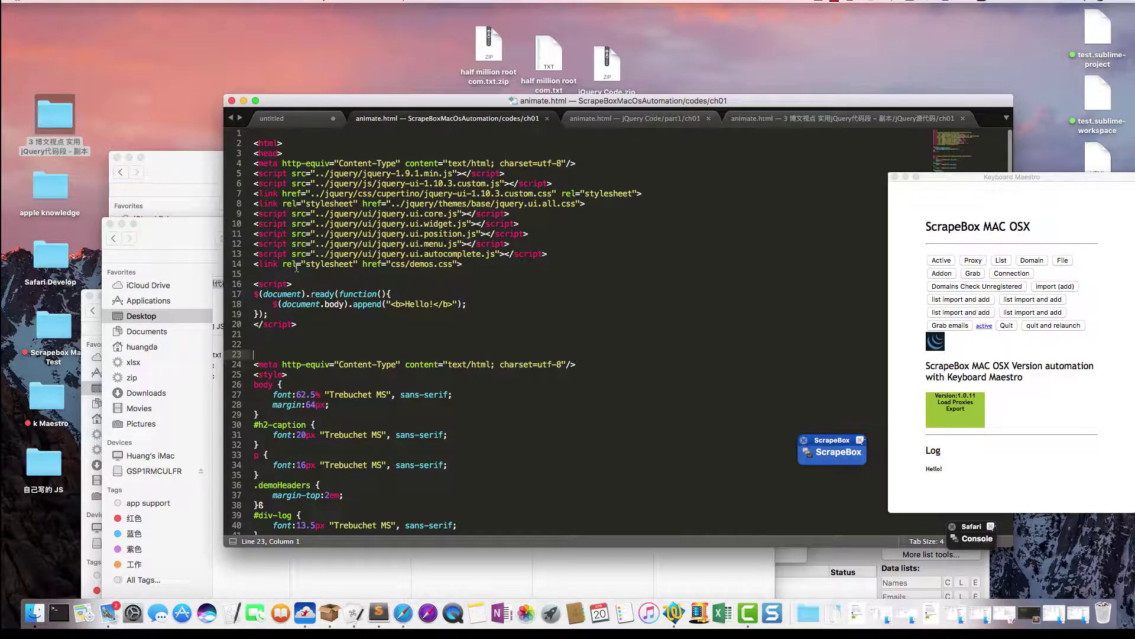
Delete the local jQuery script and stylesheet lines 5–14 from animate.html
drag(402, 100, 441, 102)
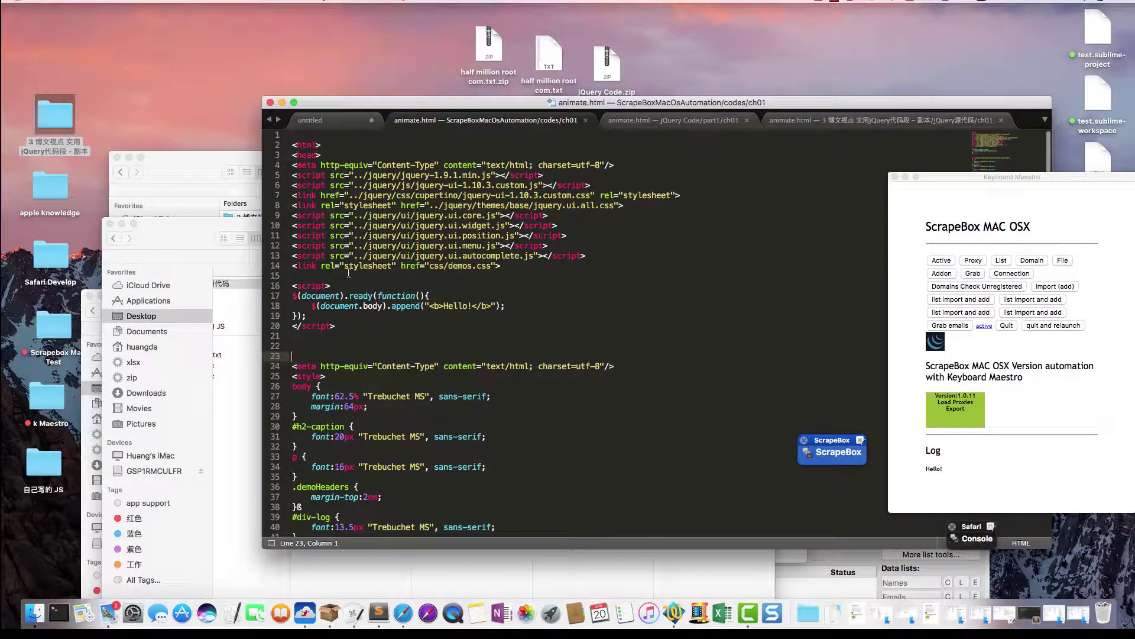
drag(506, 265, 286, 174)
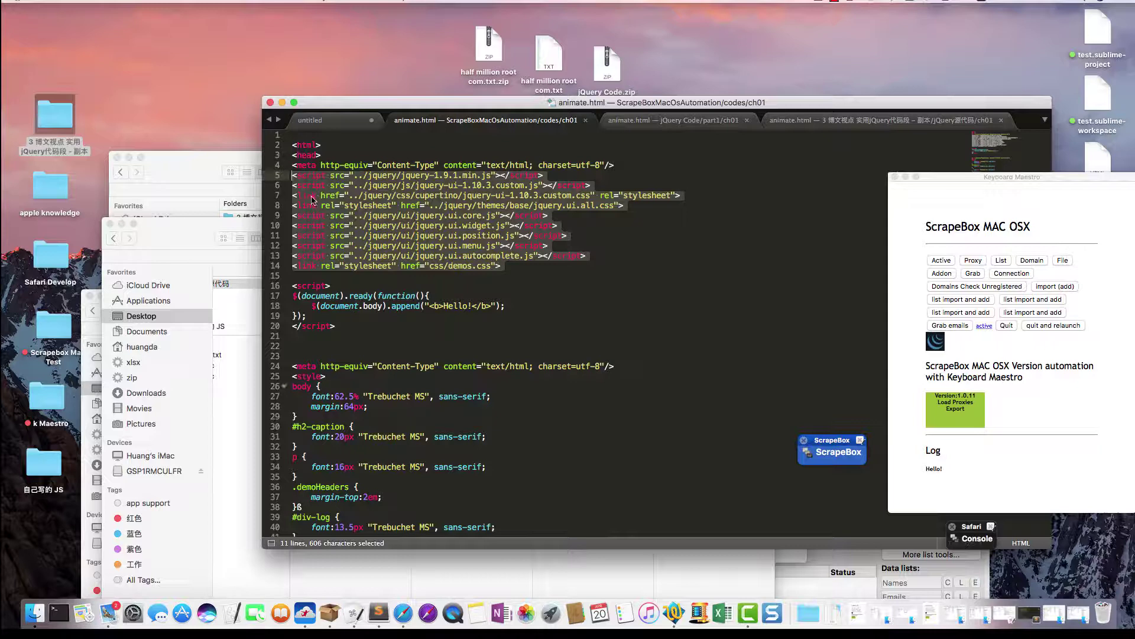
key(BackSpace)
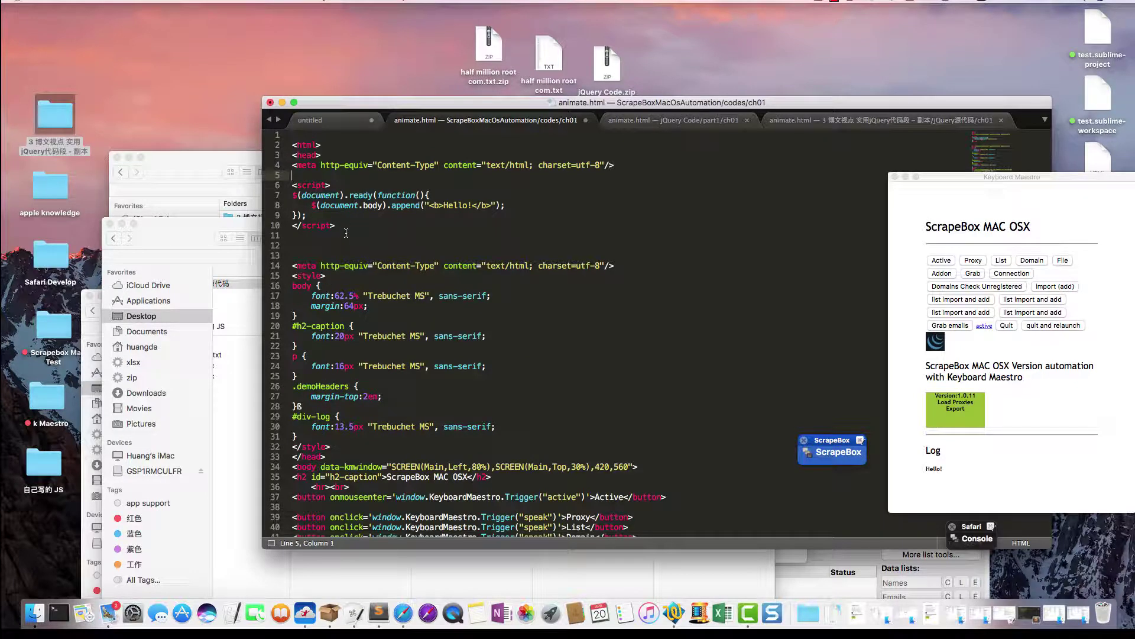
Copy the apps.bdimg.com jQuery 2.1.4 script line from the untitled file into line 5, and save
click(342, 121)
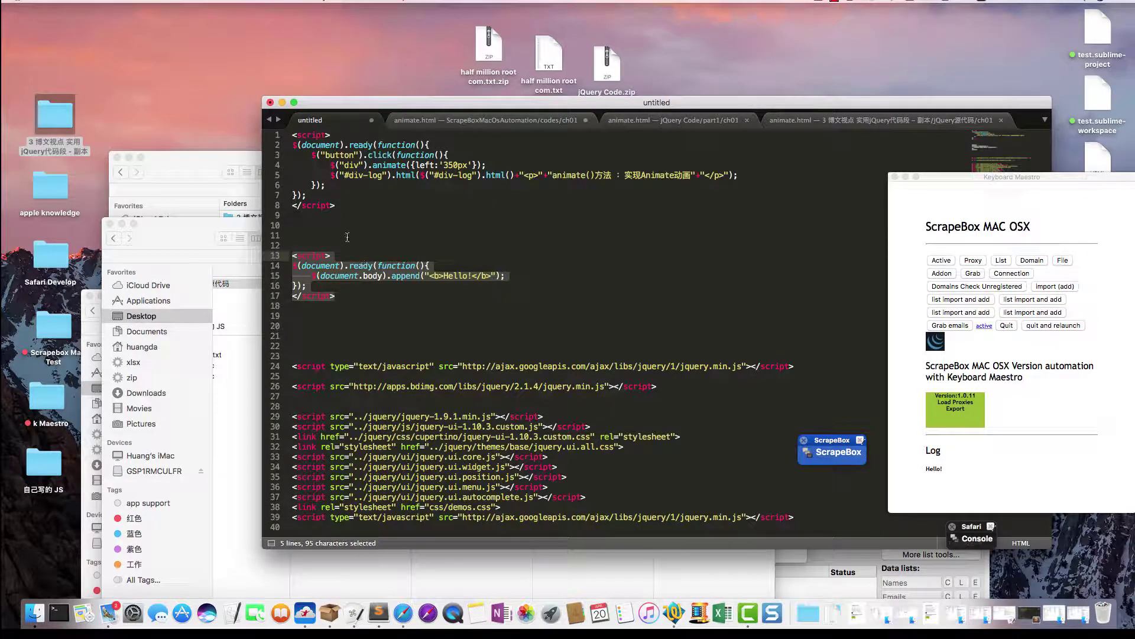
click(347, 237)
click(289, 387)
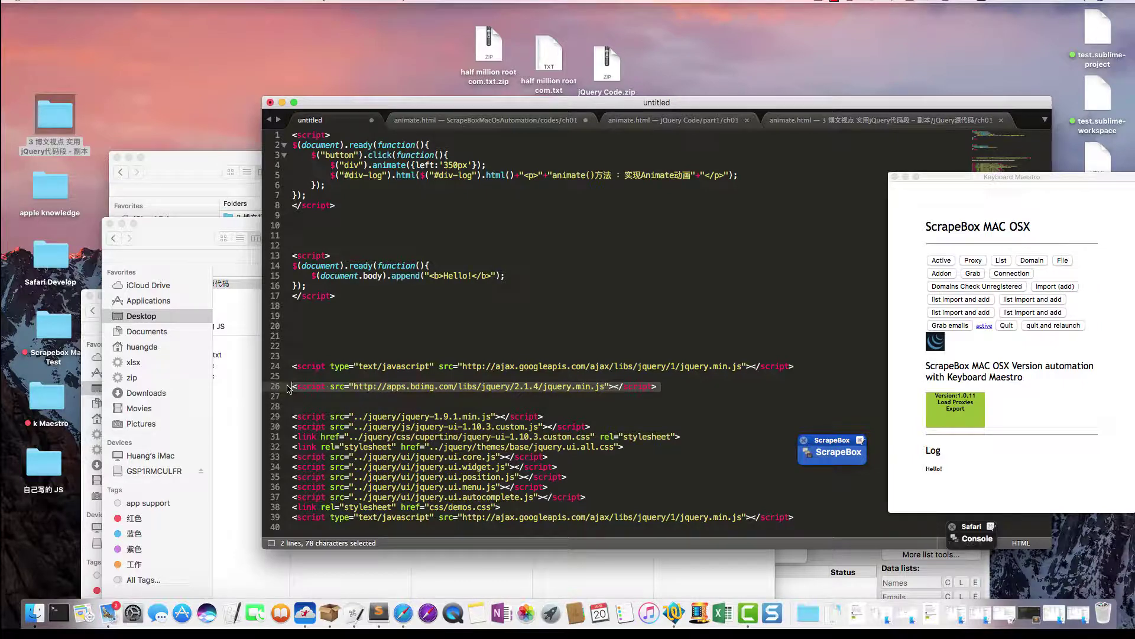
key(cmd+c)
click(395, 120)
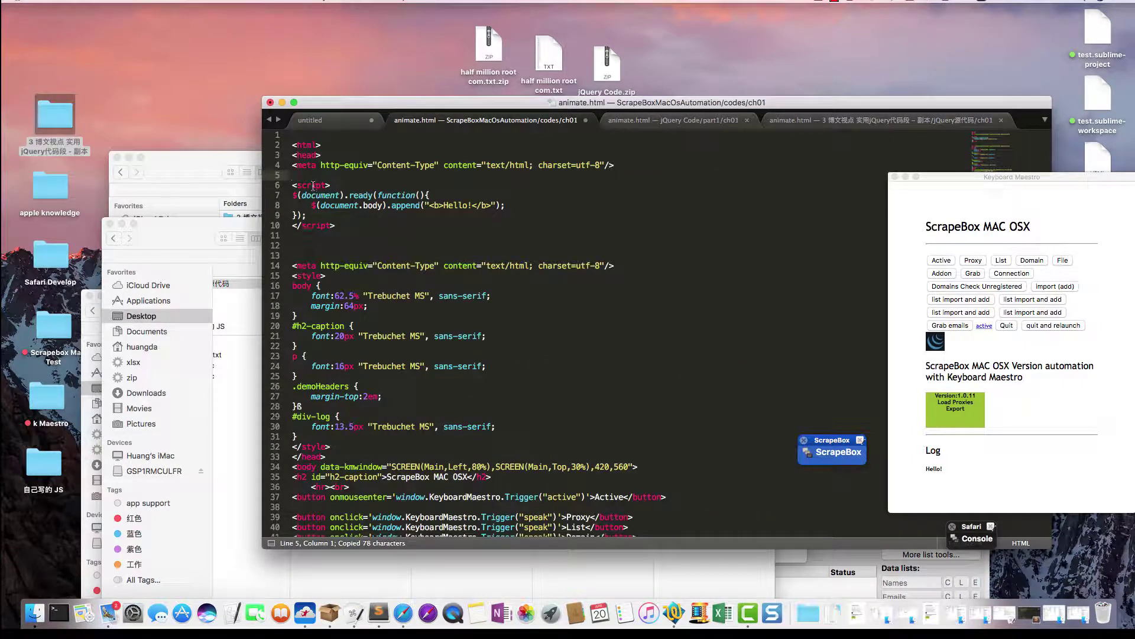
key(super+v)
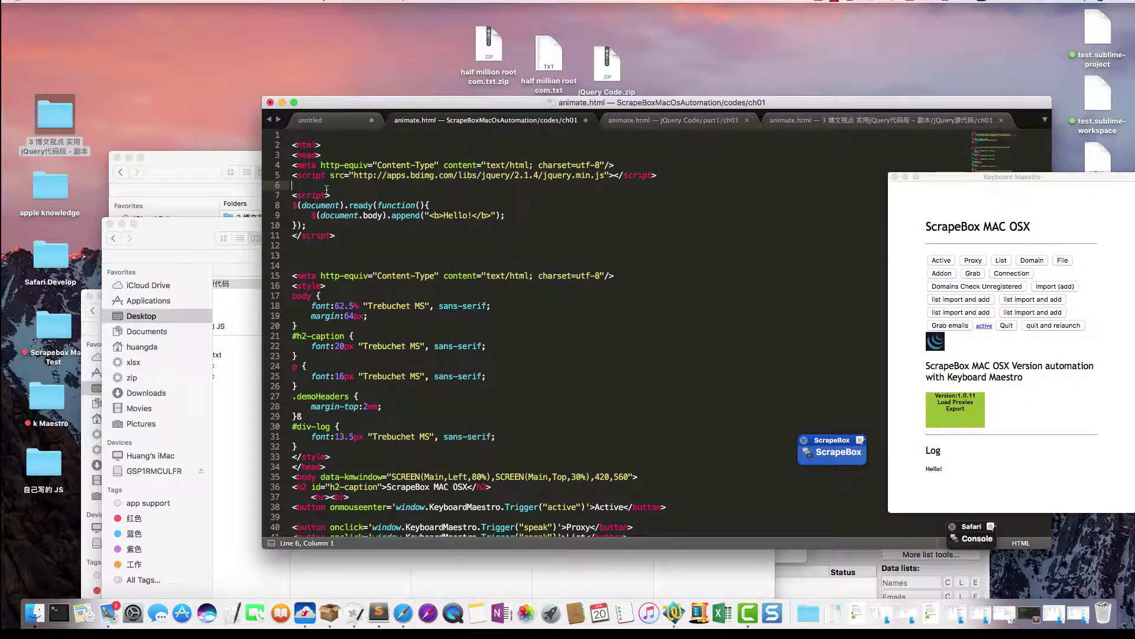
key(super+s)
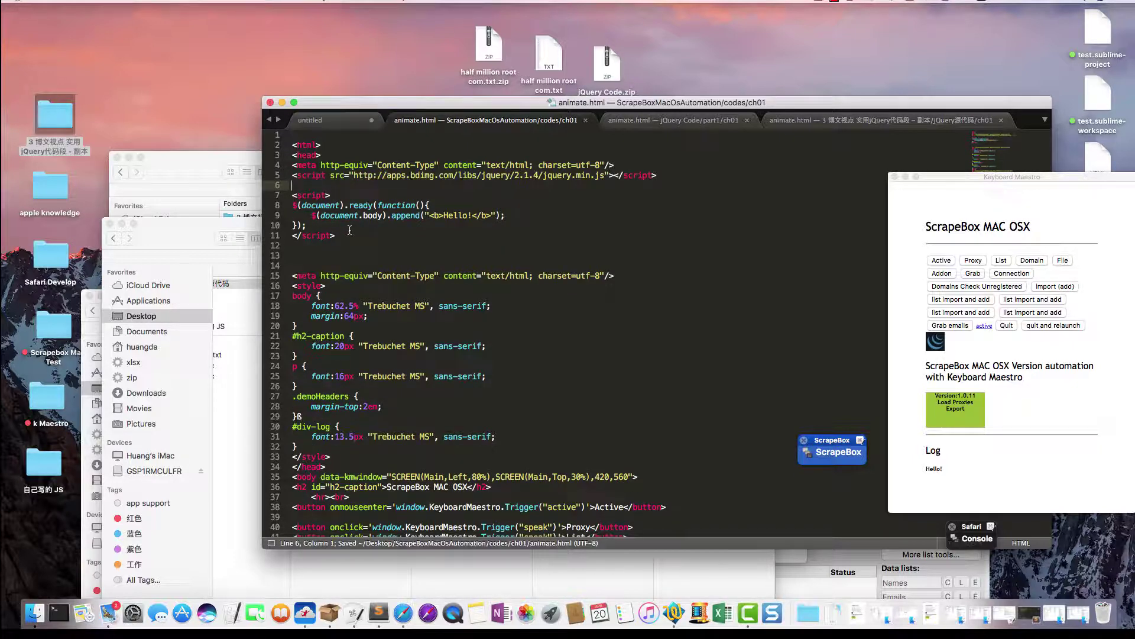
Rerun the ScrapeBox palette and check its log shows a single Hello!
click(894, 177)
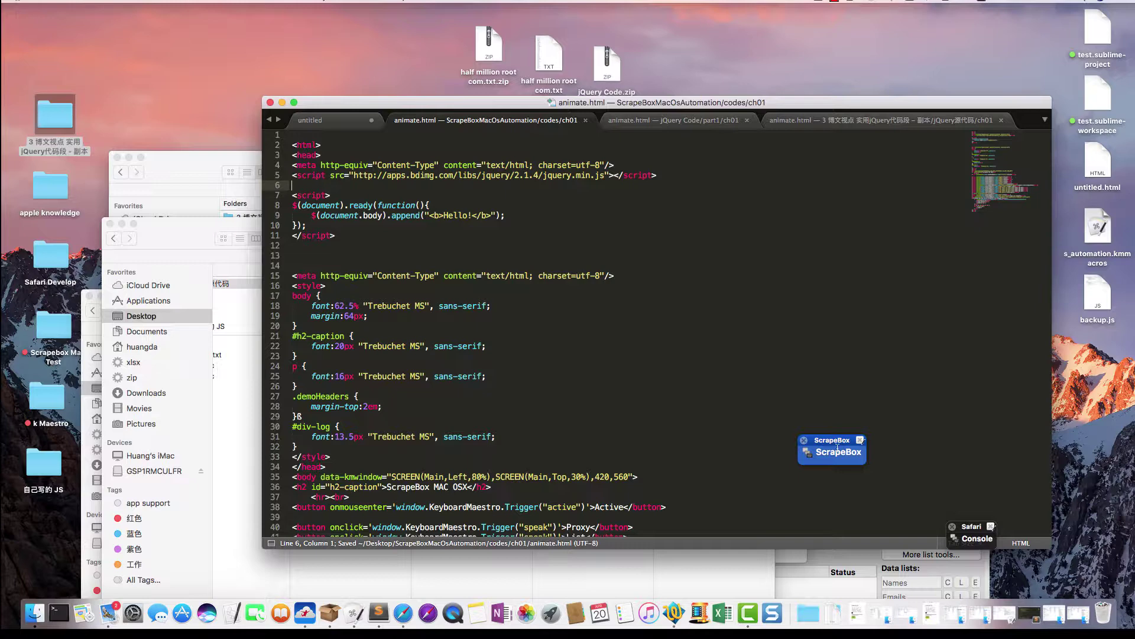
click(834, 452)
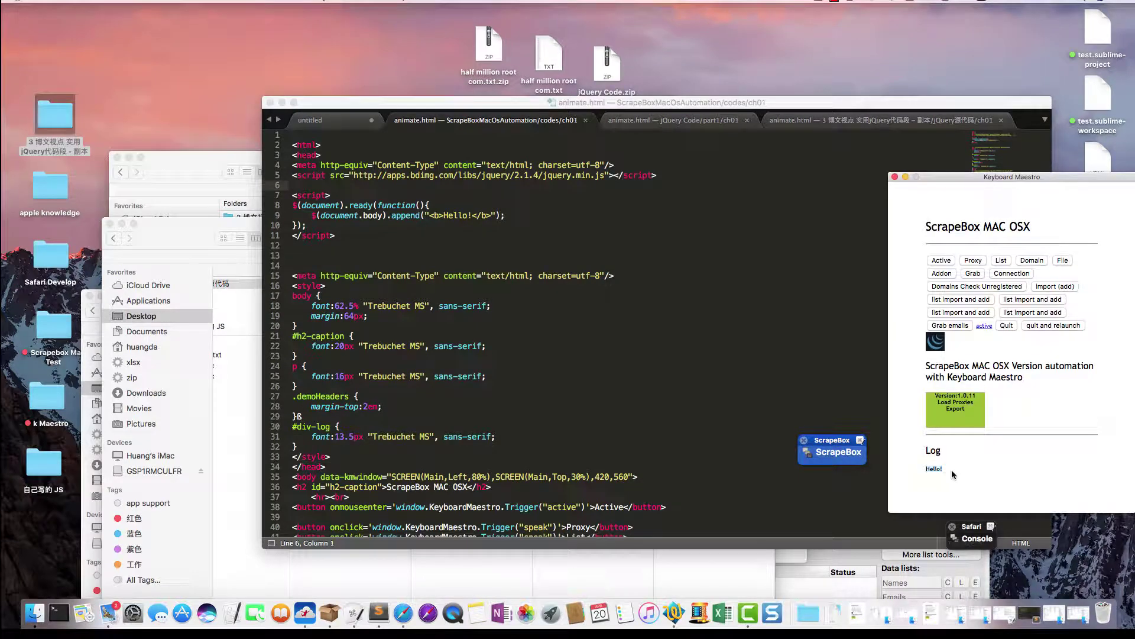
drag(957, 468, 924, 473)
scroll(726, 415, down, 1)
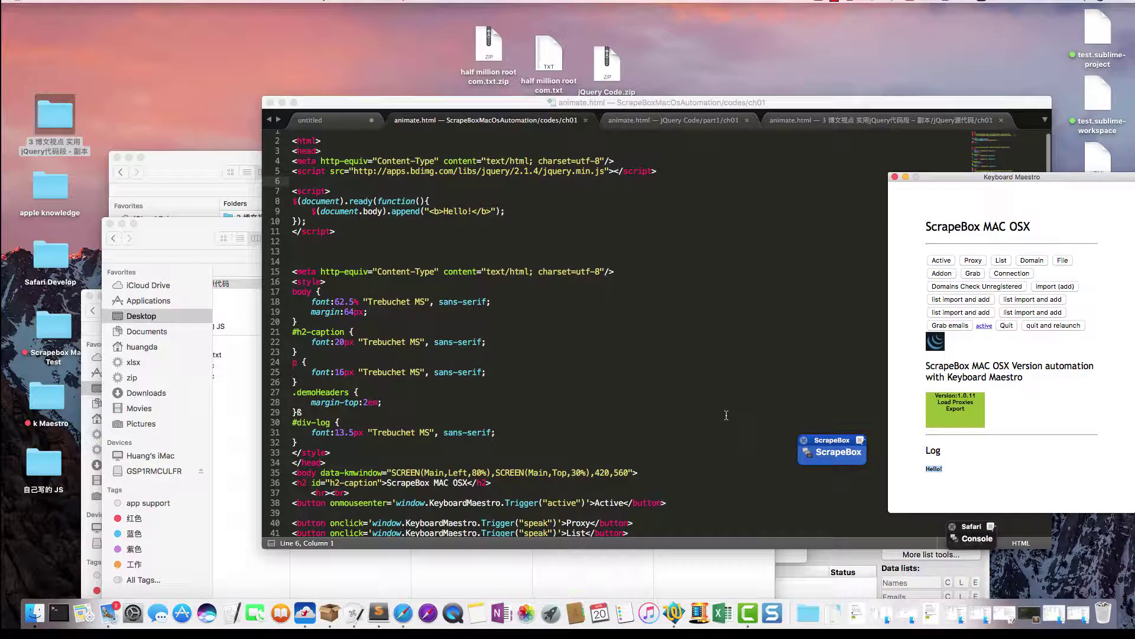